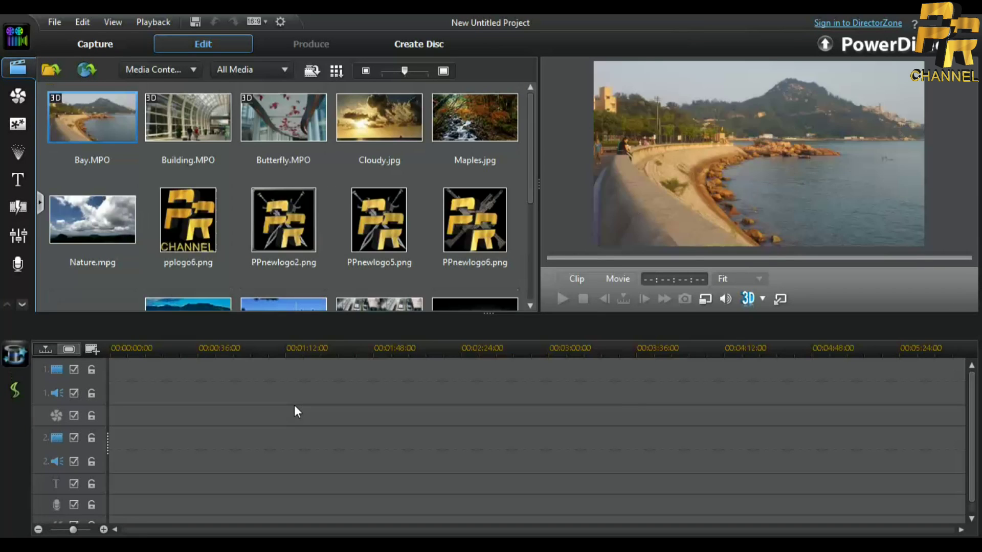
Step: Import the dmc15.mp4 video from the DMC folder through Import Media Files
{"action": "left_click", "coordinate": [52, 70]}
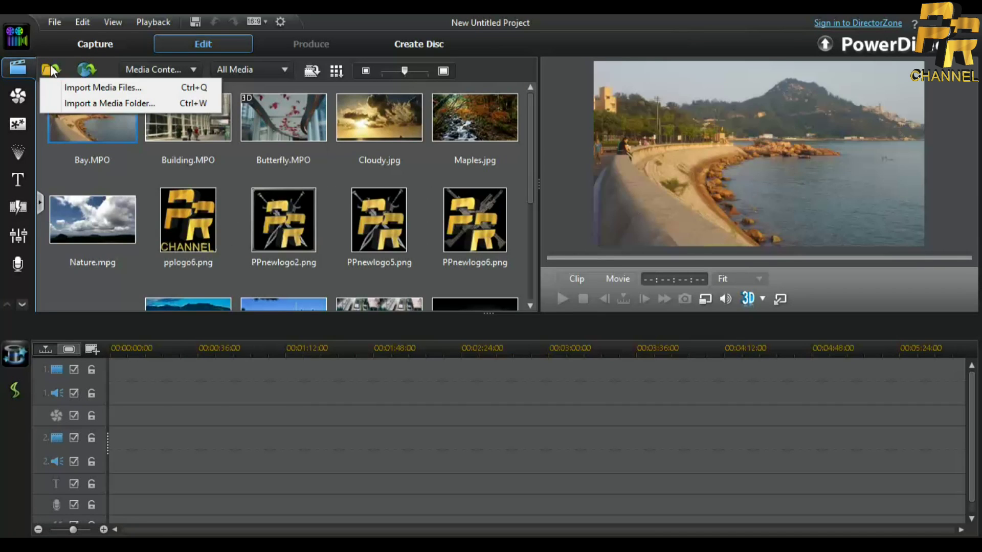
{"action": "left_click", "coordinate": [75, 89]}
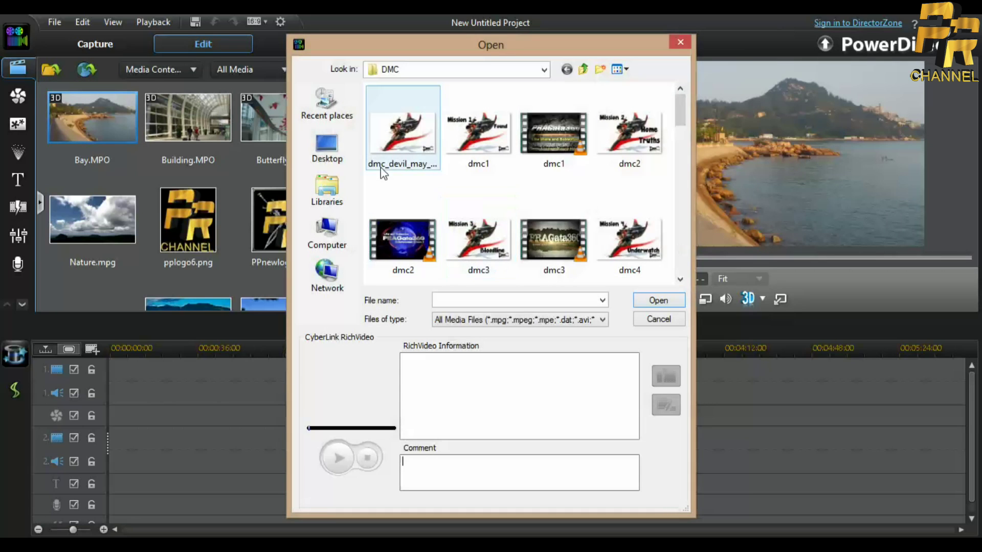
{"action": "left_click_drag", "start_coordinate": [684, 111], "coordinate": [680, 211]}
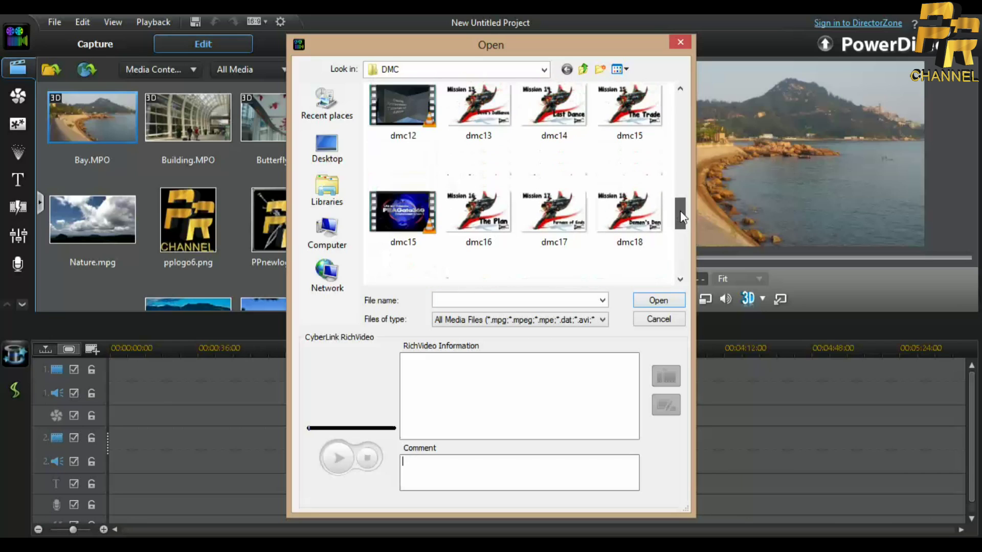
{"action": "left_click", "coordinate": [434, 204]}
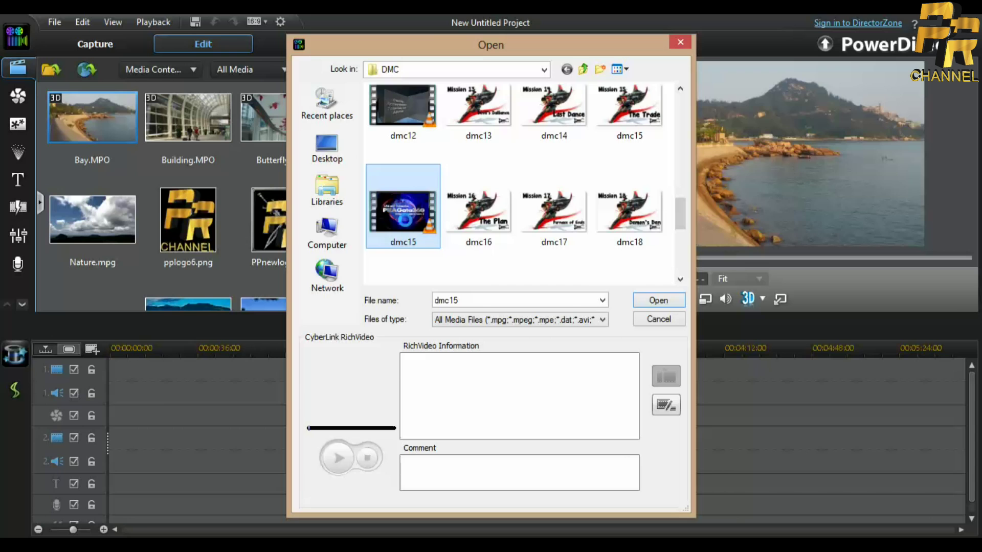
{"action": "left_click", "coordinate": [643, 303]}
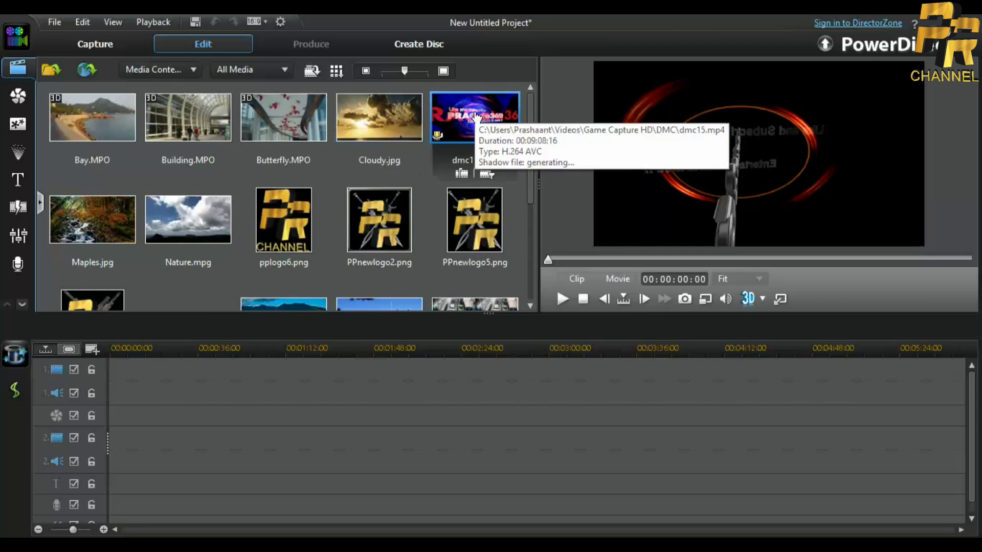
Step: Place dmc15.mp4 on the video track and zoom the timeline in on its start
{"action": "left_click_drag", "start_coordinate": [461, 123], "coordinate": [98, 399]}
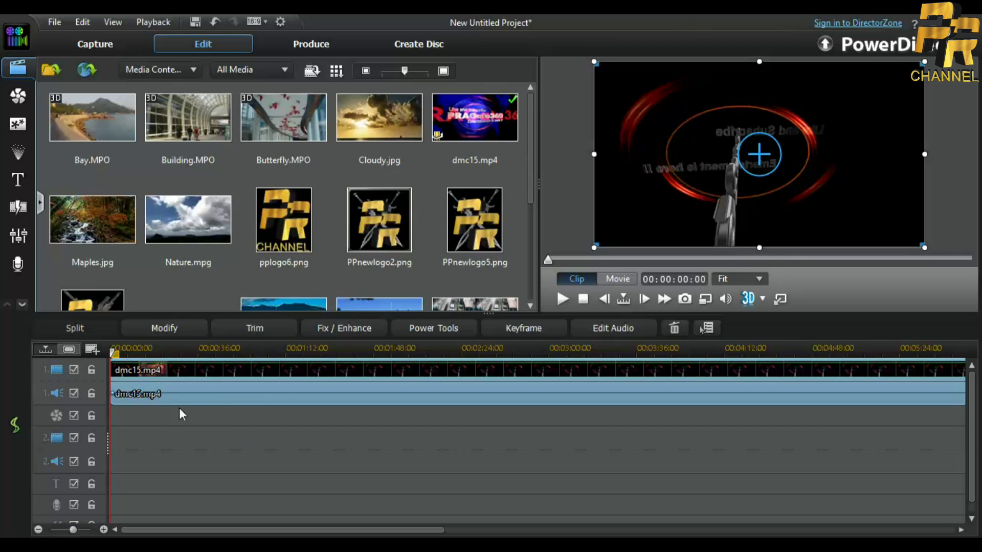
{"action": "left_click", "coordinate": [102, 530]}
{"action": "left_click", "coordinate": [102, 529]}
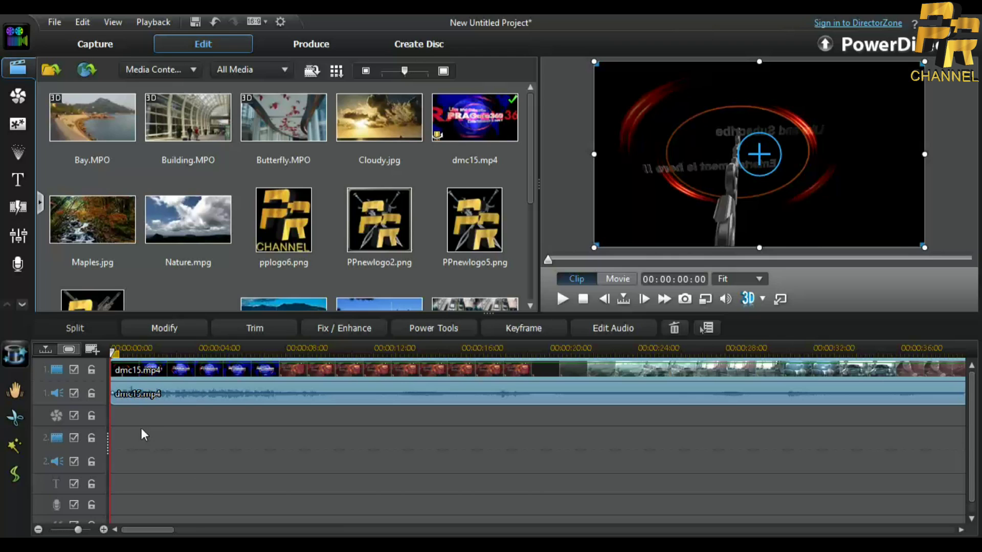
Step: Mark the range from 0 to about 00:00:07:12 on the ruler and remove it
{"action": "left_click", "coordinate": [167, 437]}
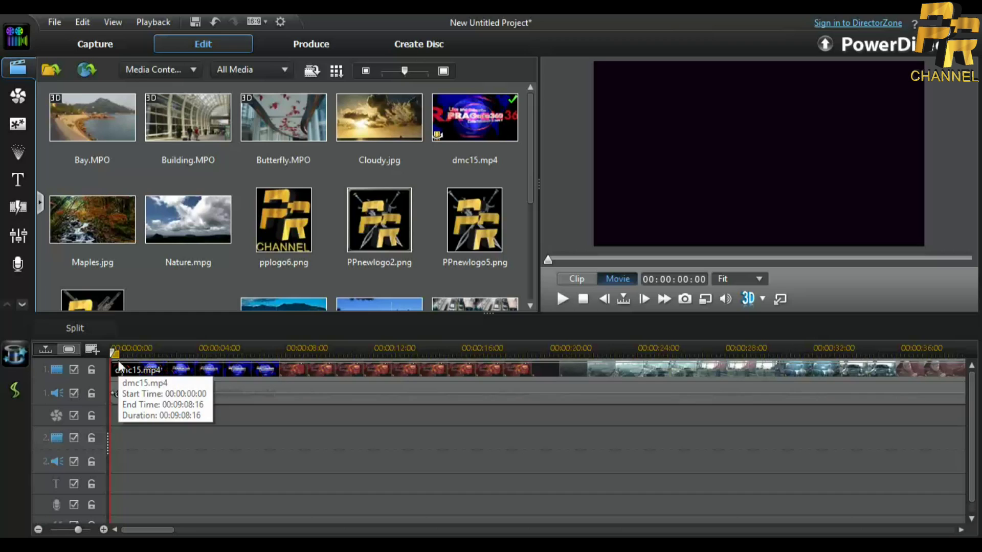
{"action": "left_click_drag", "start_coordinate": [121, 362], "coordinate": [291, 386]}
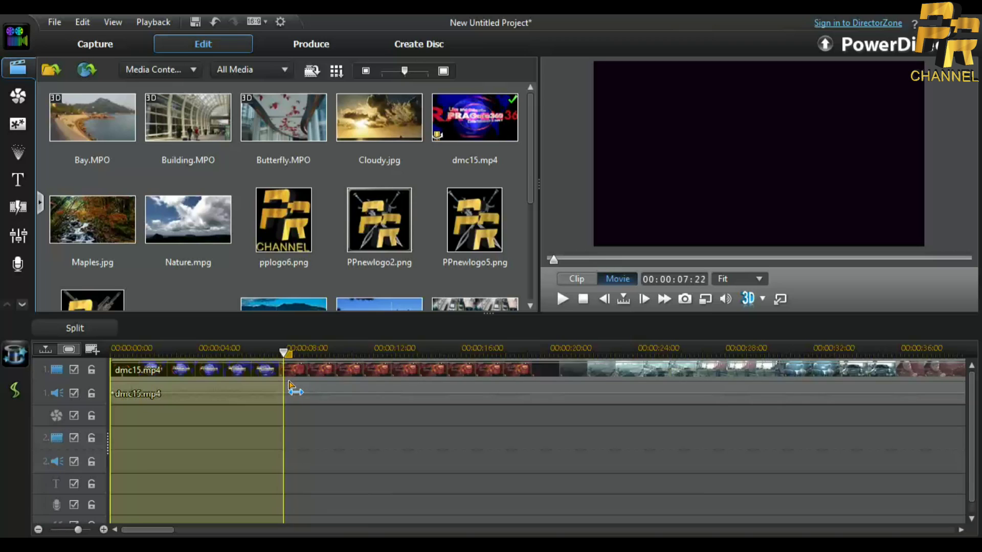
{"action": "left_click_drag", "start_coordinate": [289, 384], "coordinate": [282, 390]}
{"action": "left_click", "coordinate": [104, 530]}
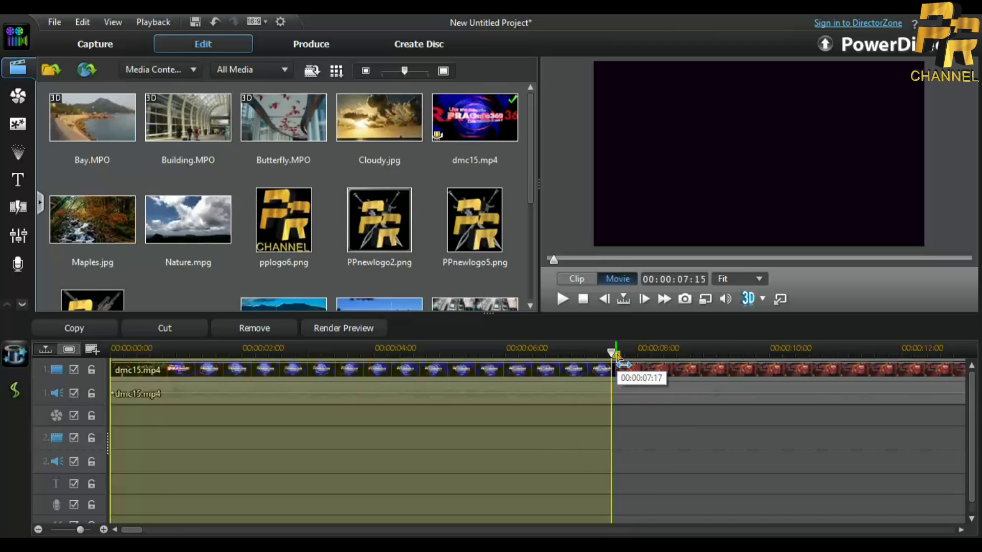
{"action": "left_click_drag", "start_coordinate": [617, 357], "coordinate": [614, 363]}
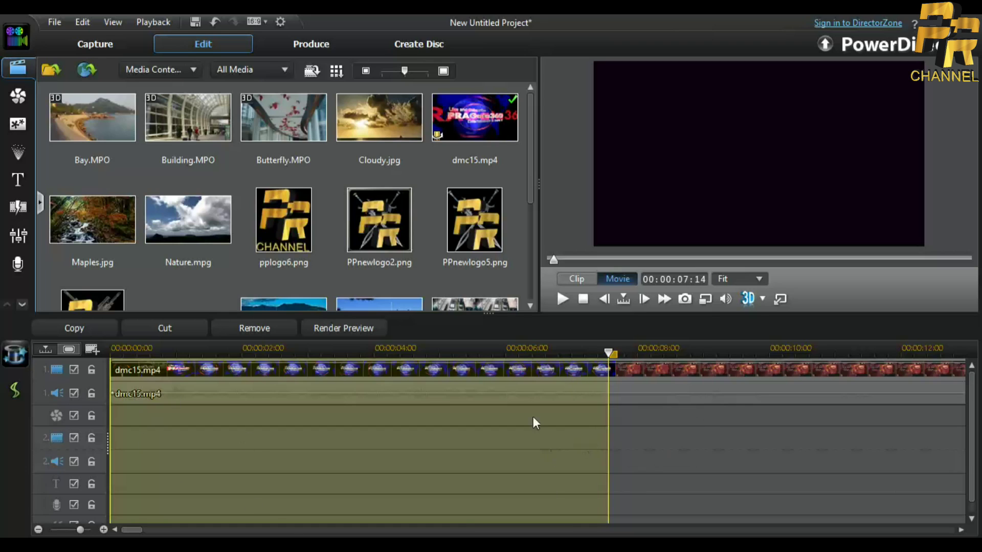
{"action": "left_click", "coordinate": [262, 327]}
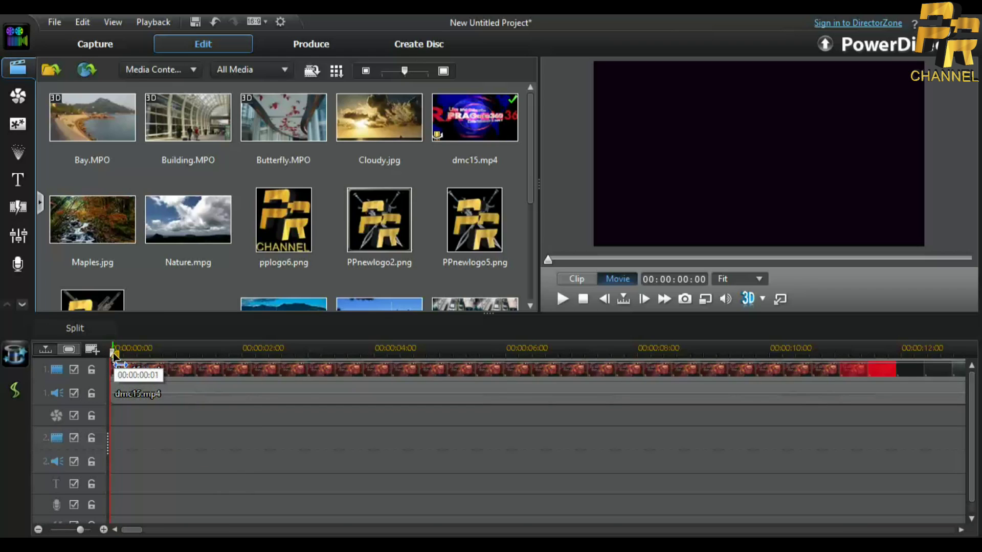
Step: Play the trimmed movie and scrub the playhead ahead toward the 00:04:48 area
{"action": "key", "text": "space"}
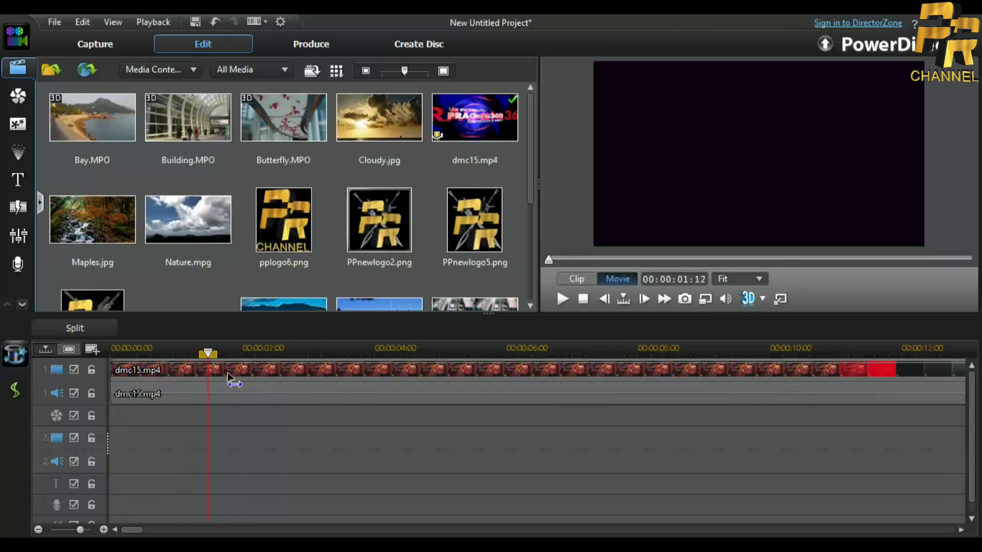
{"action": "left_click", "coordinate": [39, 530]}
{"action": "left_click", "coordinate": [39, 530]}
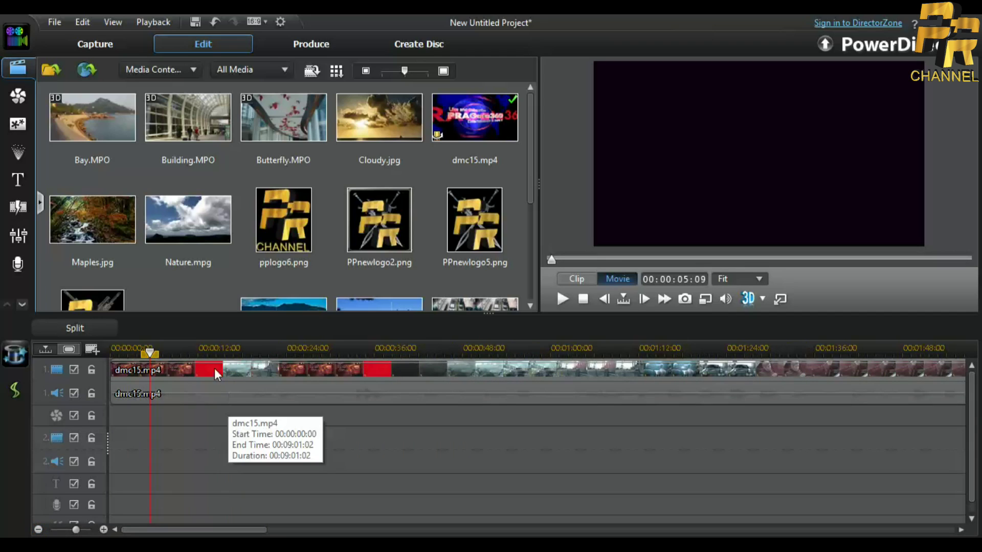
{"action": "left_click_drag", "start_coordinate": [201, 366], "coordinate": [979, 506]}
{"action": "left_click", "coordinate": [38, 530]}
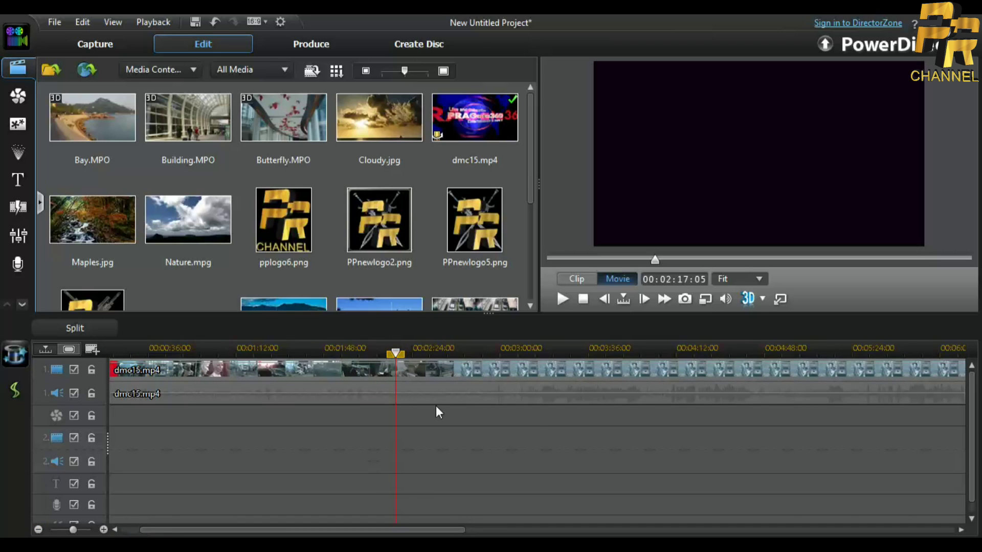
{"action": "left_click_drag", "start_coordinate": [397, 358], "coordinate": [763, 463]}
Step: Remove the range from 00:04:48 to about 00:04:51, then delete another marked range further on
{"action": "left_click", "coordinate": [104, 530]}
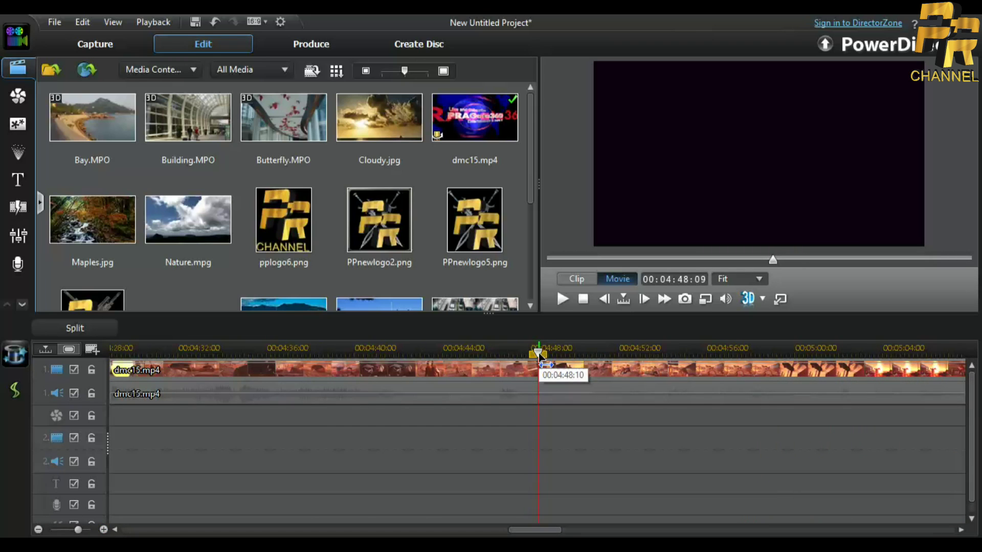
{"action": "mouse_move", "coordinate": [538, 358]}
{"action": "left_mouse_down"}
{"action": "mouse_move", "coordinate": [614, 358]}
{"action": "mouse_move", "coordinate": [602, 352]}
{"action": "mouse_move", "coordinate": [967, 378]}
{"action": "mouse_move", "coordinate": [976, 402]}
{"action": "mouse_move", "coordinate": [689, 399]}
{"action": "left_mouse_up"}
{"action": "left_click", "coordinate": [254, 327]}
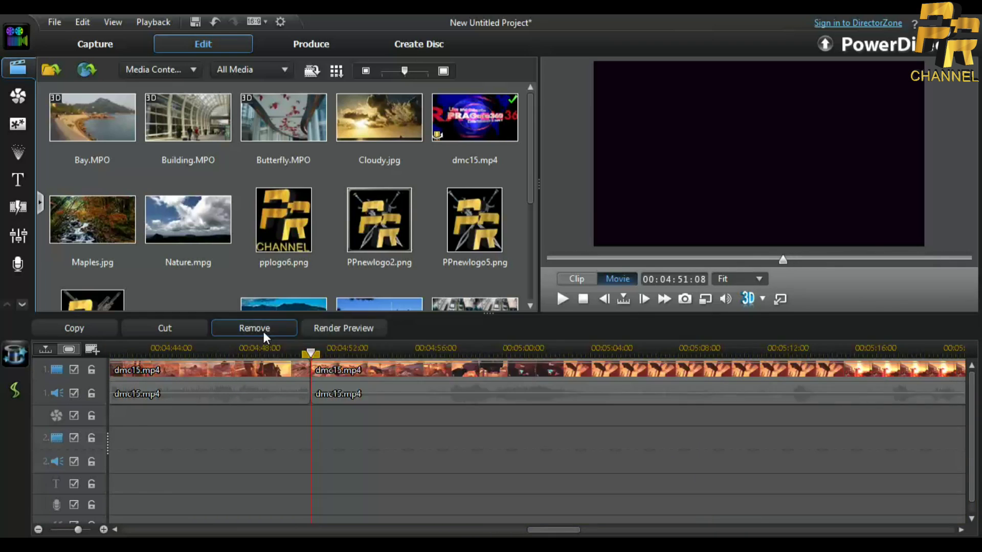
{"action": "left_click_drag", "start_coordinate": [307, 352], "coordinate": [673, 425]}
{"action": "key", "text": "Delete"}
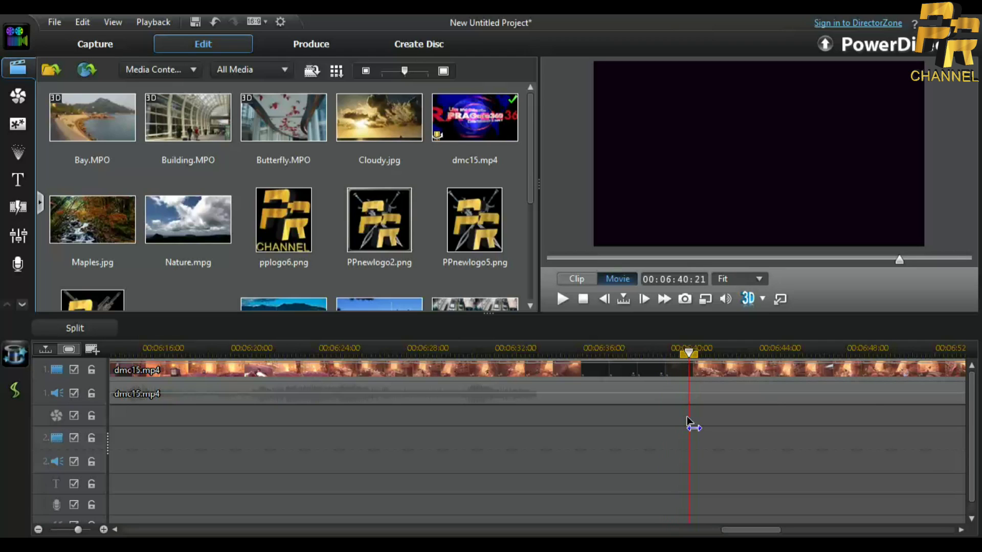
Step: Remove a short stretch near 00:06:24 and play across the cut to check it
{"action": "left_click_drag", "start_coordinate": [687, 367], "coordinate": [332, 383]}
{"action": "left_click", "coordinate": [254, 328]}
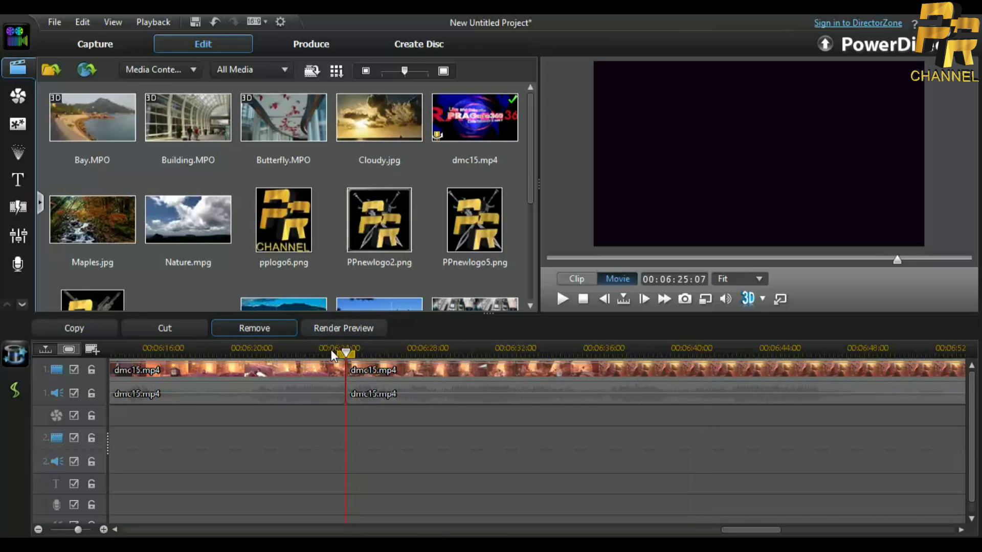
{"action": "left_click_drag", "start_coordinate": [345, 352], "coordinate": [328, 353]}
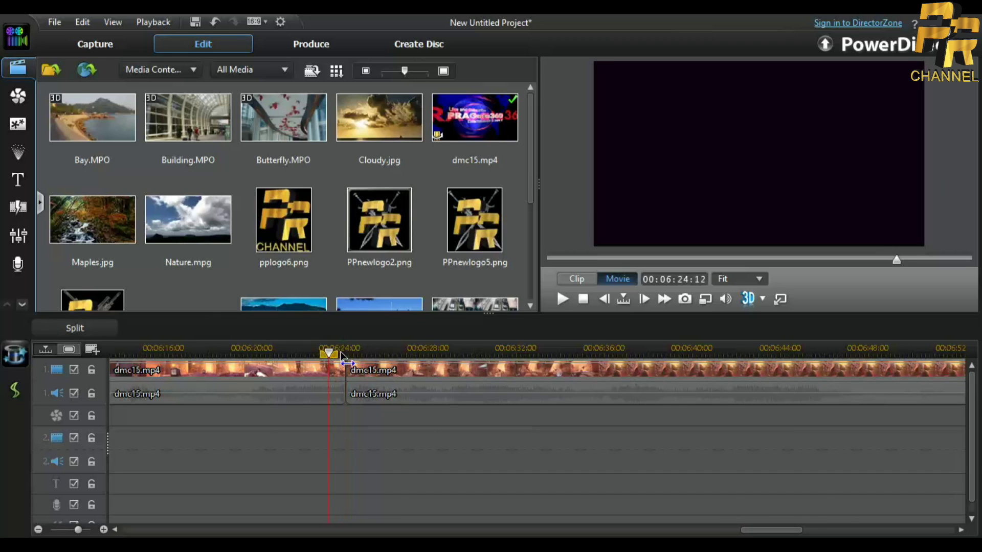
{"action": "left_click", "coordinate": [563, 301]}
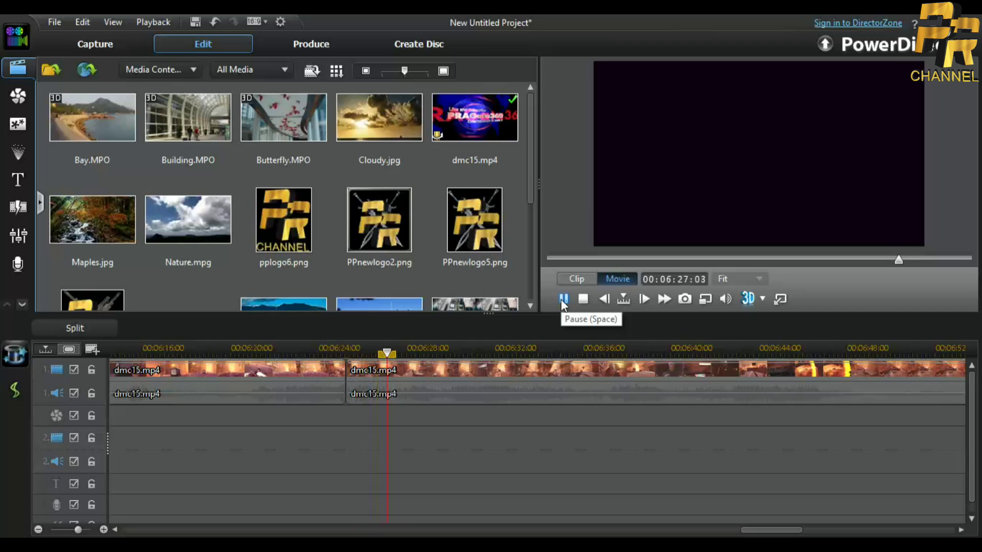
{"action": "left_click", "coordinate": [562, 300]}
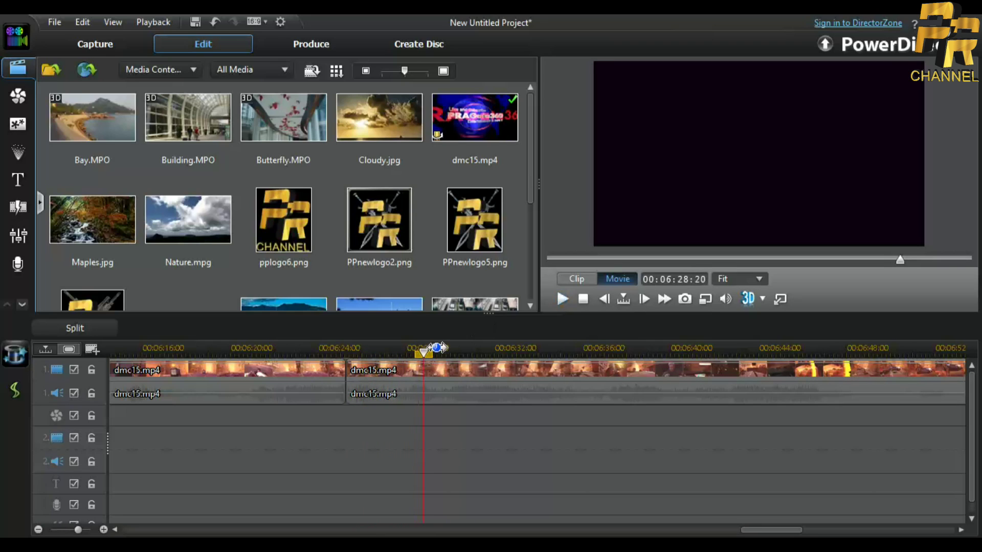
Step: Scrub the playhead to about 00:06:48 and begin marking a new range there
{"action": "left_click_drag", "start_coordinate": [422, 353], "coordinate": [561, 353]}
{"action": "left_click_drag", "start_coordinate": [606, 378], "coordinate": [742, 417]}
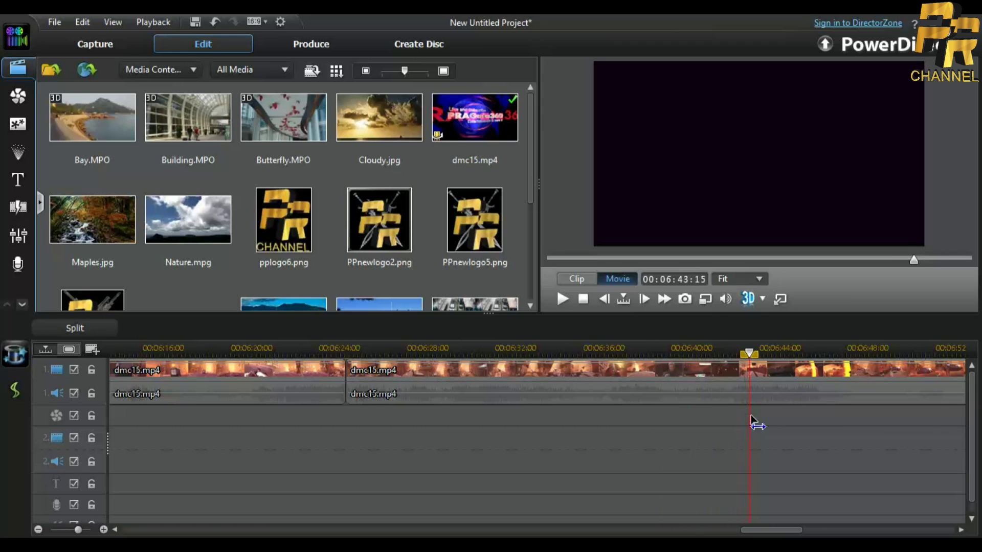
{"action": "left_click_drag", "start_coordinate": [786, 439], "coordinate": [812, 442]}
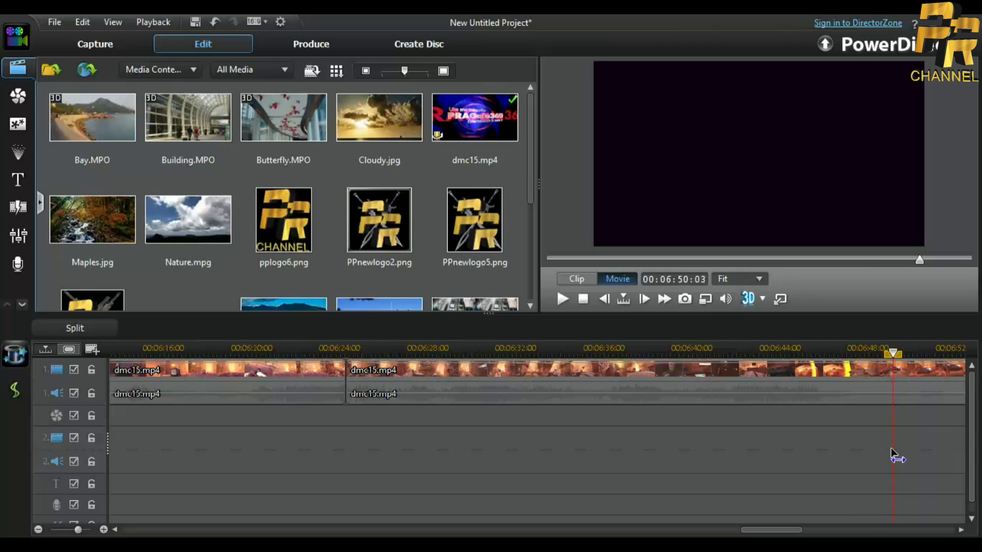
{"action": "left_click_drag", "start_coordinate": [891, 452], "coordinate": [851, 449]}
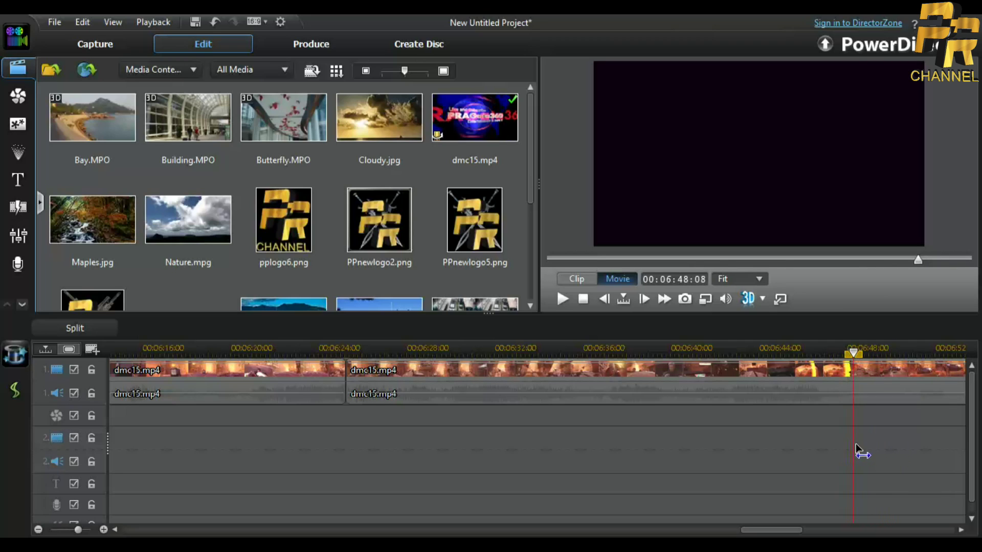
{"action": "left_click_drag", "start_coordinate": [762, 525], "coordinate": [783, 520]}
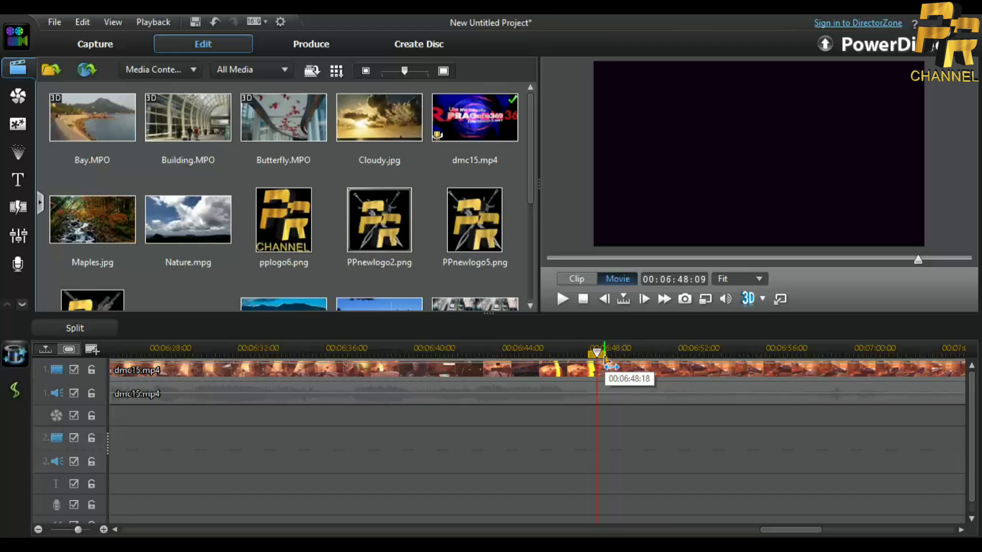
Step: Remove the marked range starting at 00:06:48 and play across the cut to review it
{"action": "mouse_move", "coordinate": [605, 360]}
{"action": "left_mouse_down"}
{"action": "mouse_move", "coordinate": [816, 388]}
{"action": "mouse_move", "coordinate": [809, 387]}
{"action": "left_mouse_up"}
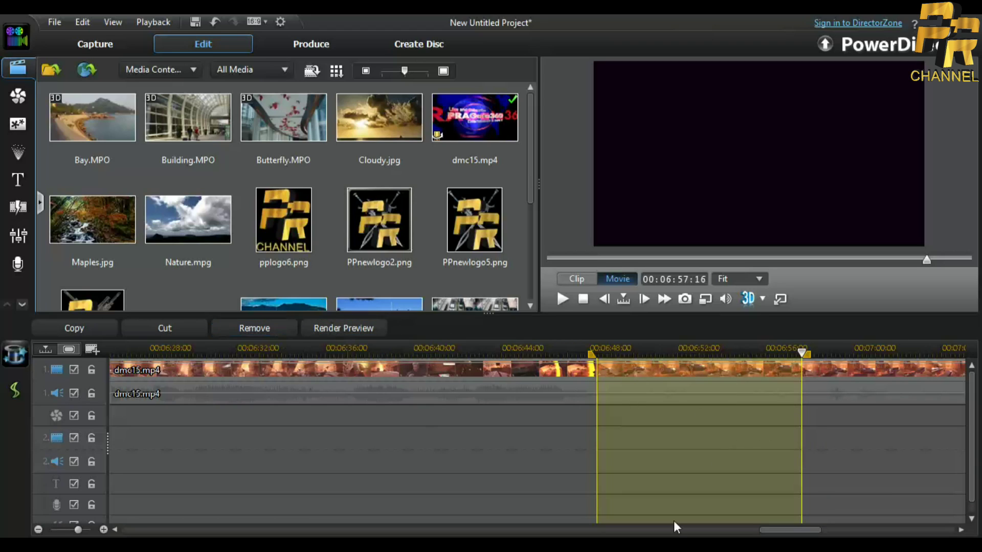
{"action": "left_click", "coordinate": [281, 329]}
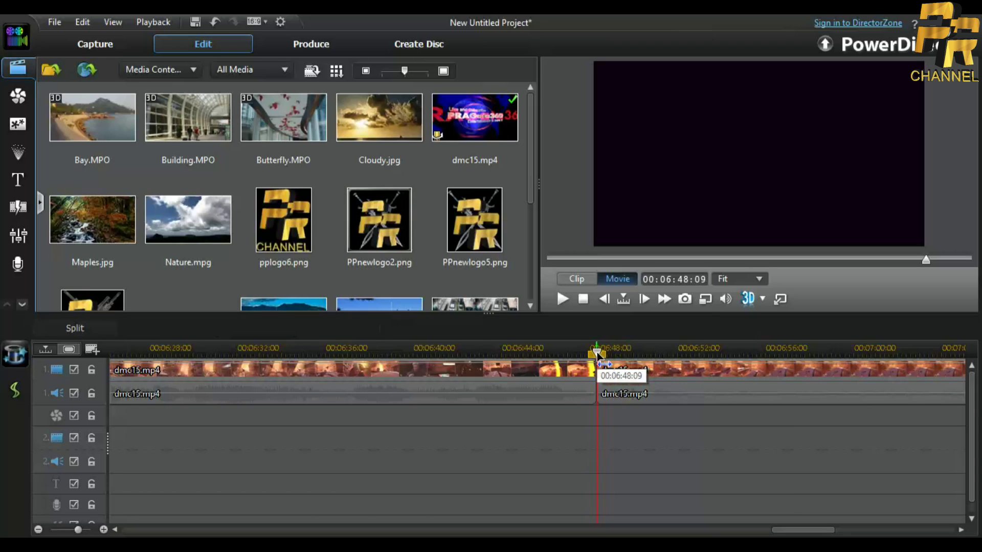
{"action": "left_click_drag", "start_coordinate": [597, 352], "coordinate": [569, 352]}
{"action": "left_click", "coordinate": [561, 300]}
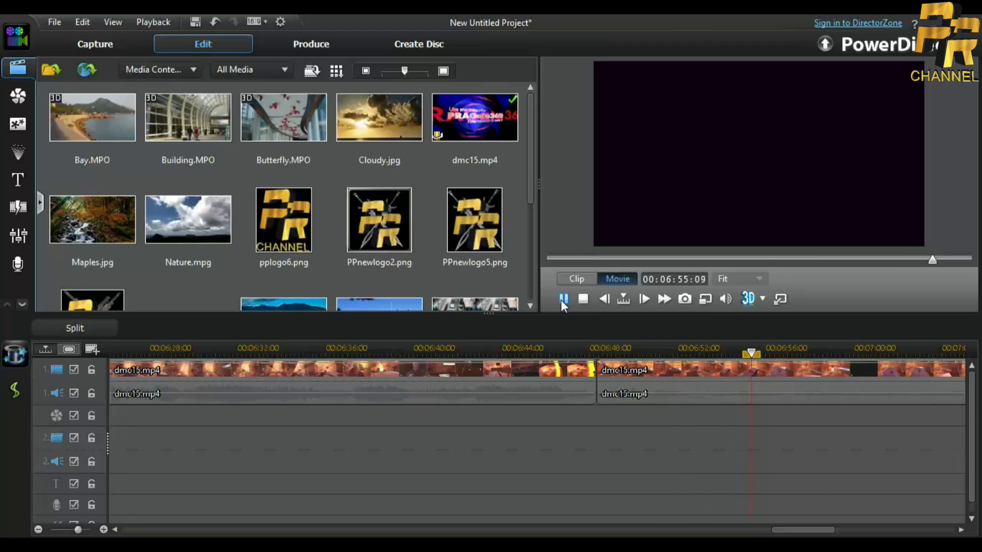
{"action": "left_click", "coordinate": [563, 300]}
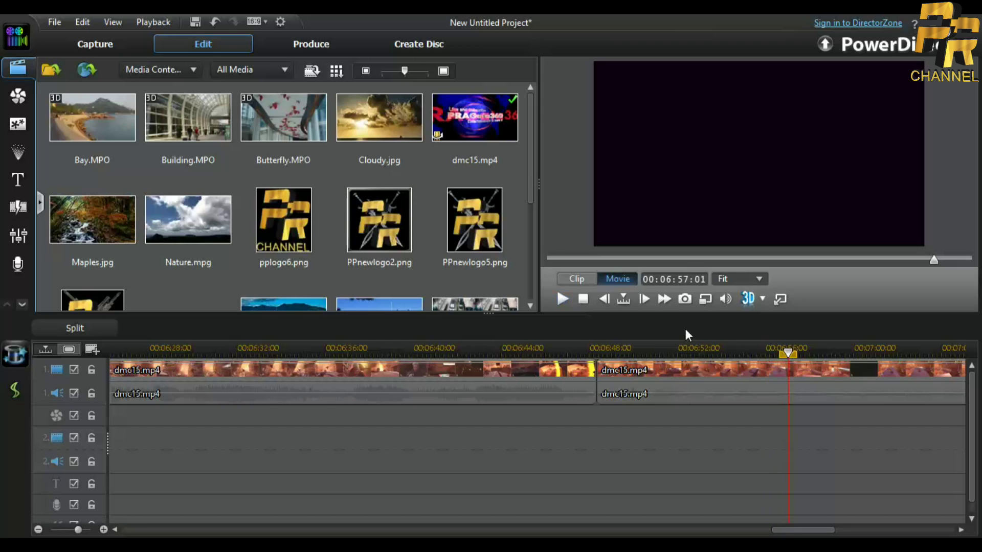
Step: Remove the stretch from 06:54:20 to 07:01:09 and review the result
{"action": "mouse_move", "coordinate": [769, 355]}
{"action": "left_mouse_down"}
{"action": "mouse_move", "coordinate": [873, 388]}
{"action": "mouse_move", "coordinate": [891, 382]}
{"action": "left_mouse_up"}
{"action": "left_click", "coordinate": [252, 328]}
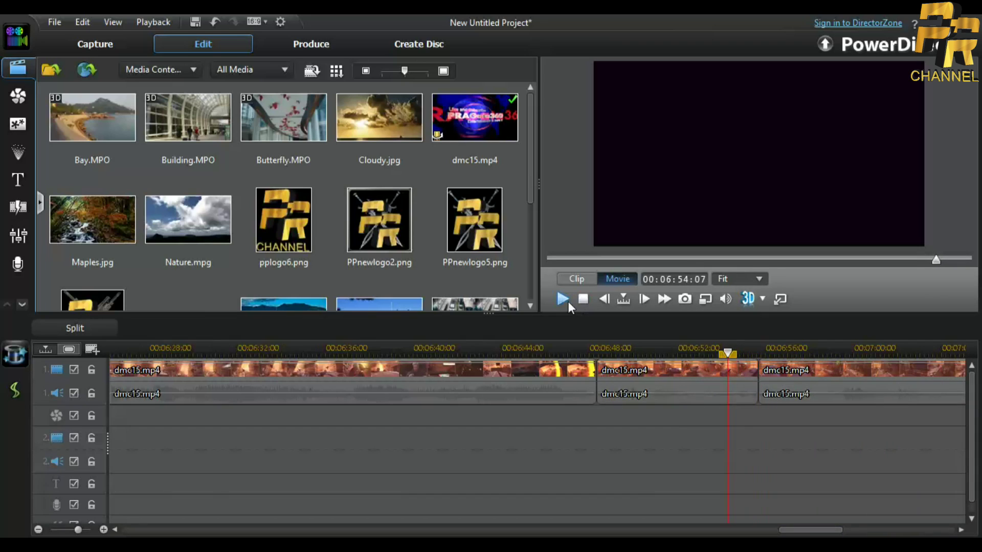
{"action": "left_click", "coordinate": [563, 299]}
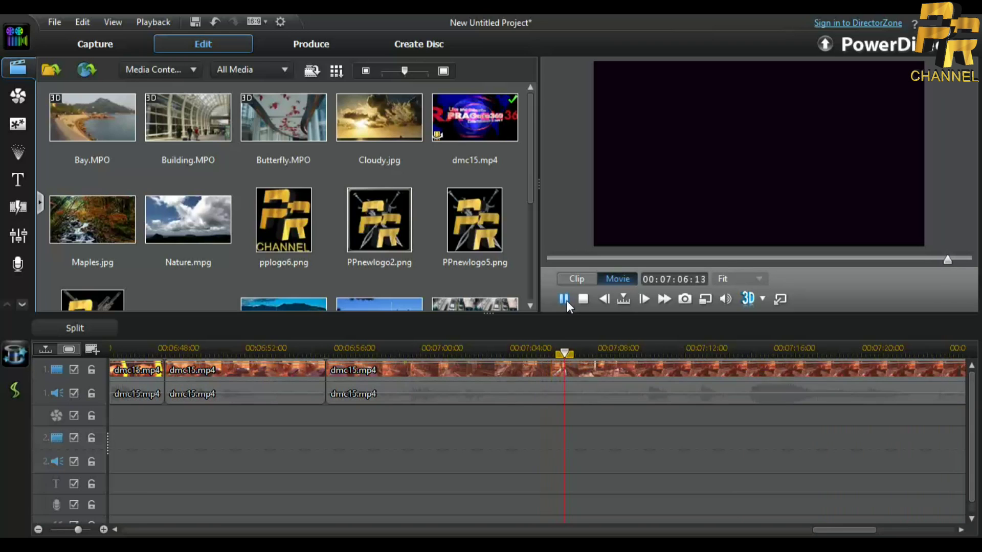
{"action": "left_click", "coordinate": [564, 299]}
Step: Remove the next unwanted stretch near 07:09, review it, and zoom the timeline out
{"action": "left_click_drag", "start_coordinate": [767, 353], "coordinate": [734, 365]}
{"action": "left_click", "coordinate": [254, 328]}
{"action": "left_click", "coordinate": [563, 300]}
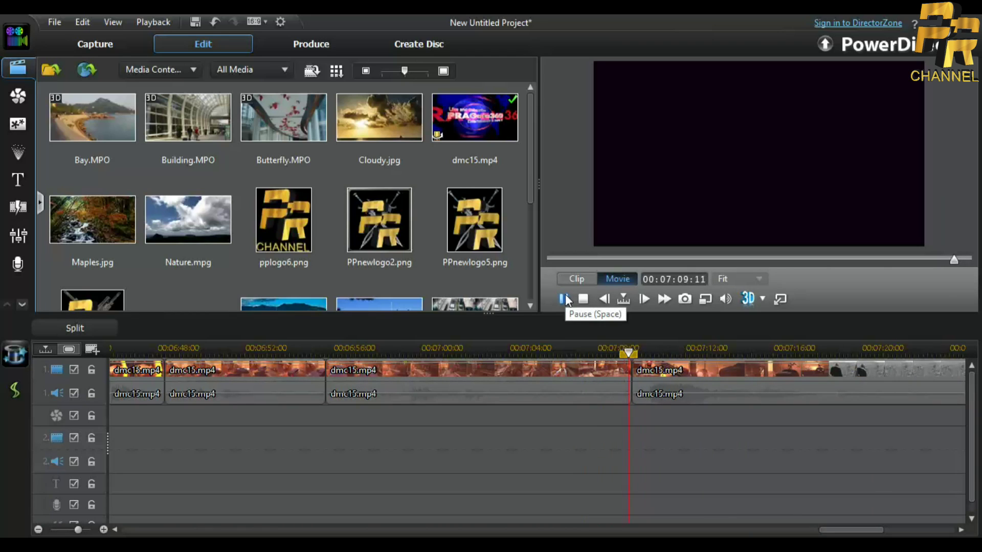
{"action": "left_click", "coordinate": [565, 299]}
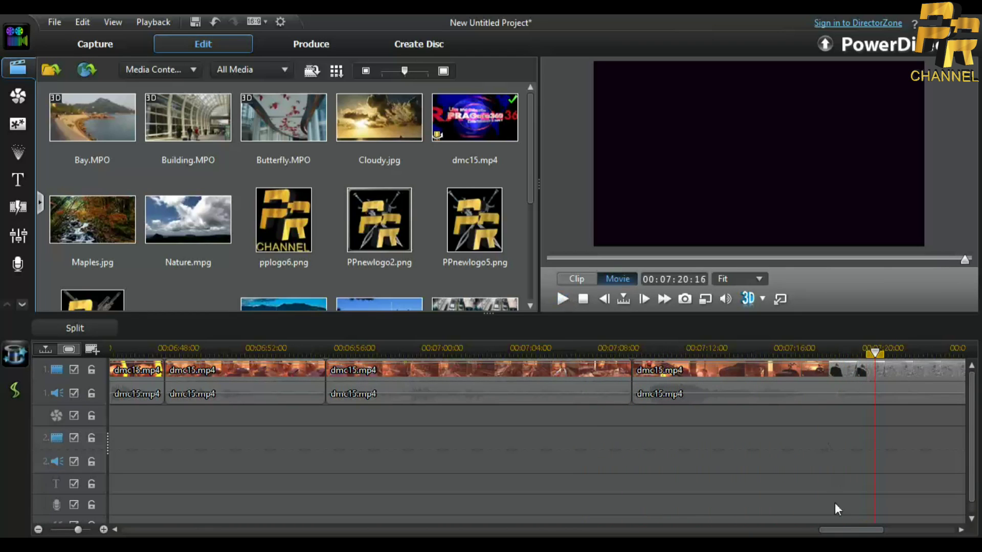
{"action": "left_click_drag", "start_coordinate": [855, 531], "coordinate": [151, 535]}
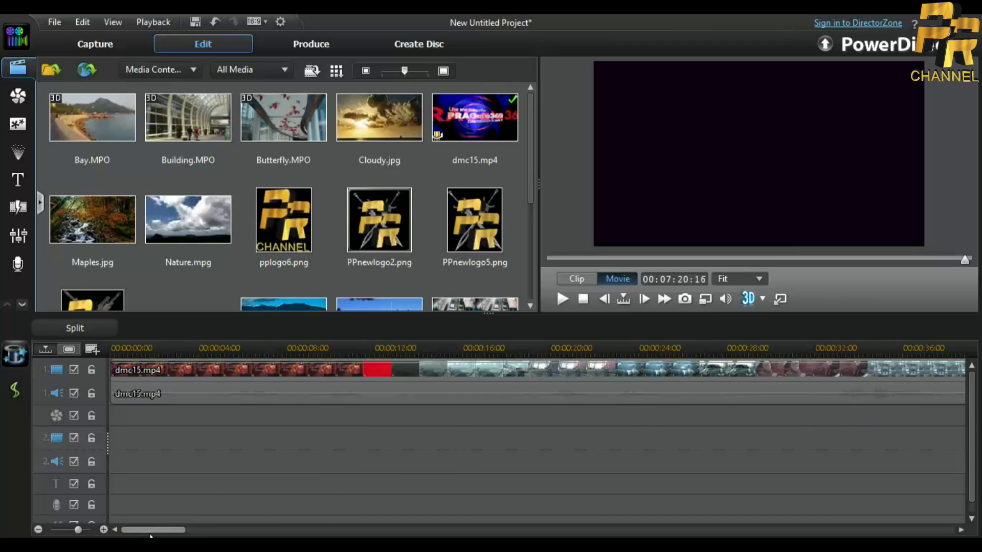
{"action": "left_click", "coordinate": [37, 530]}
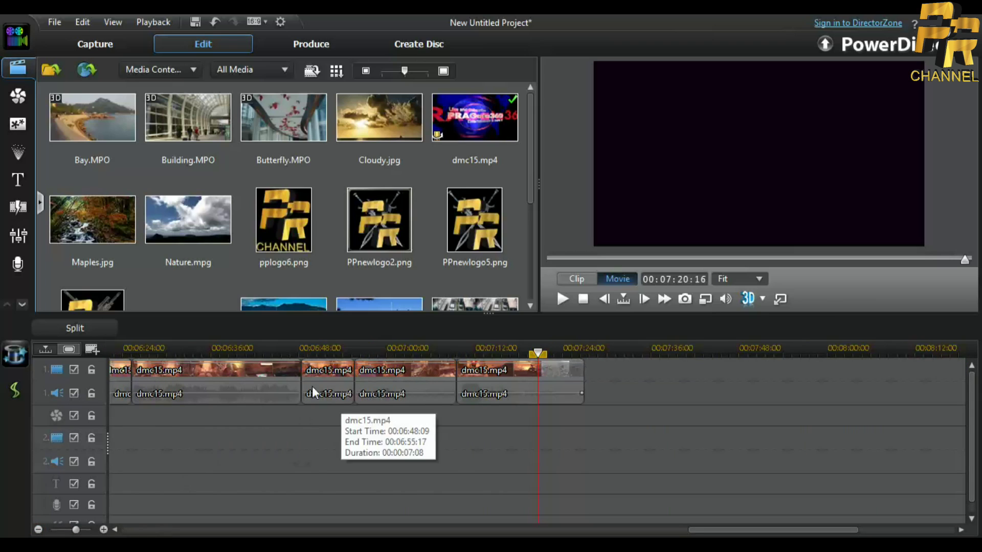
Step: In Fix / Enhance, enable Video Enhancement at degree 50 on the first short dmc15.mp4 clip
{"action": "left_click", "coordinate": [267, 385]}
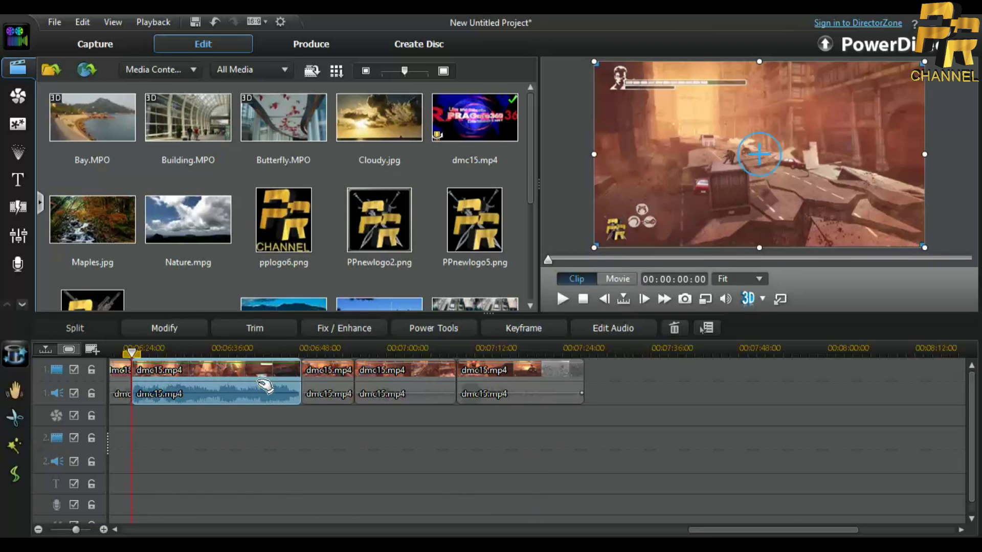
{"action": "left_click", "coordinate": [328, 332]}
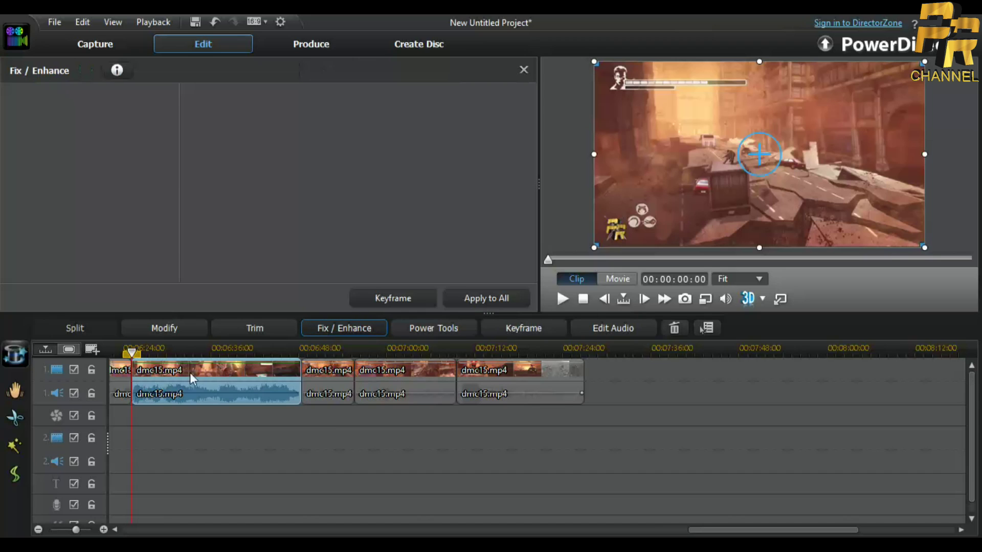
{"action": "left_click", "coordinate": [123, 383]}
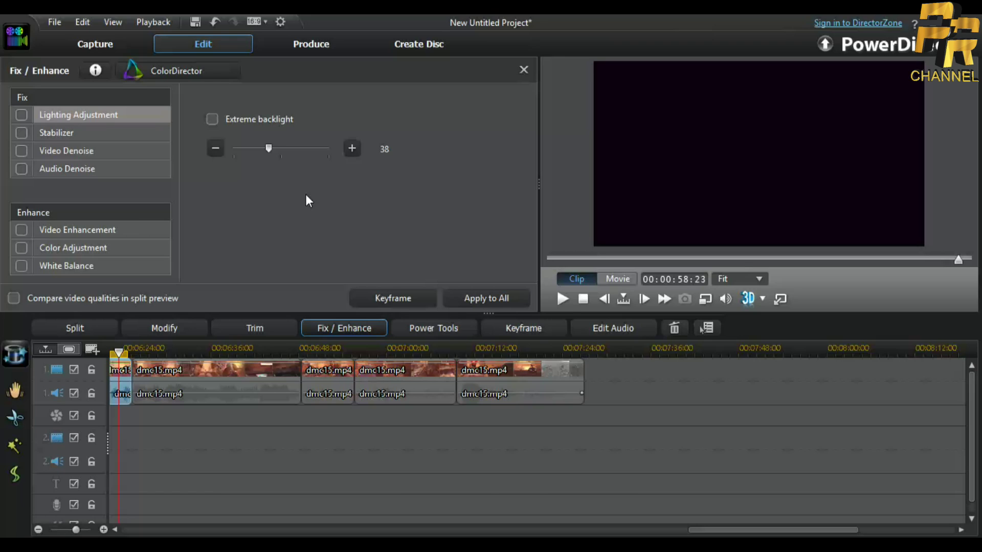
{"action": "left_click", "coordinate": [101, 237]}
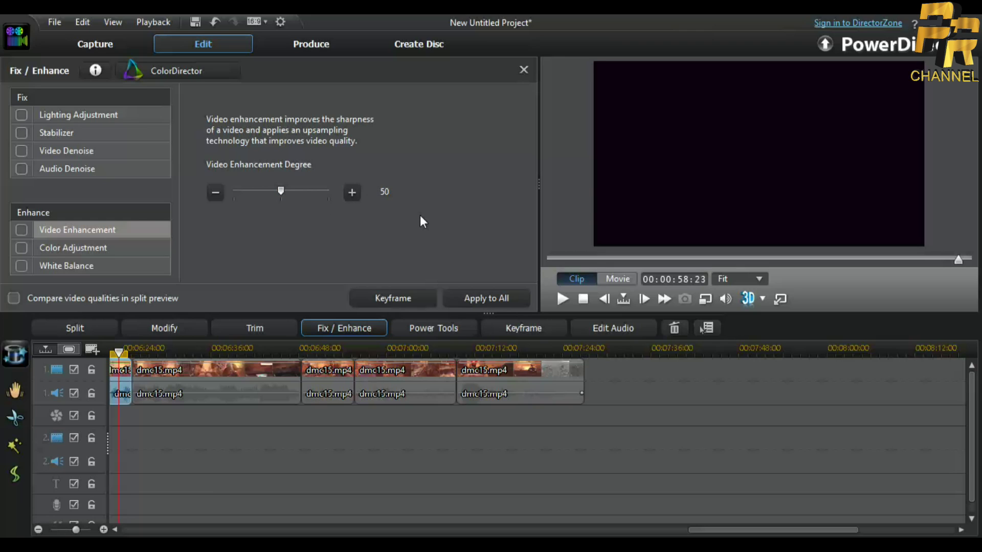
{"action": "left_click", "coordinate": [352, 193]}
{"action": "left_click", "coordinate": [352, 193]}
{"action": "left_click", "coordinate": [215, 193]}
{"action": "left_click", "coordinate": [215, 192]}
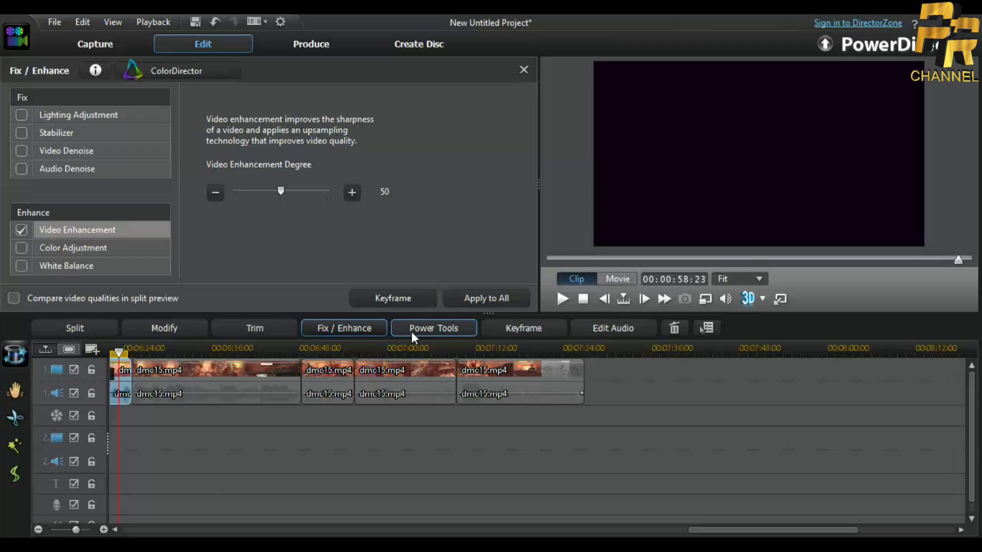
Step: Enable Video Speed in Power Tools for the 00:01:00:18 clip, trying 1.20 X then reverting to 1.00 X
{"action": "left_click", "coordinate": [441, 331]}
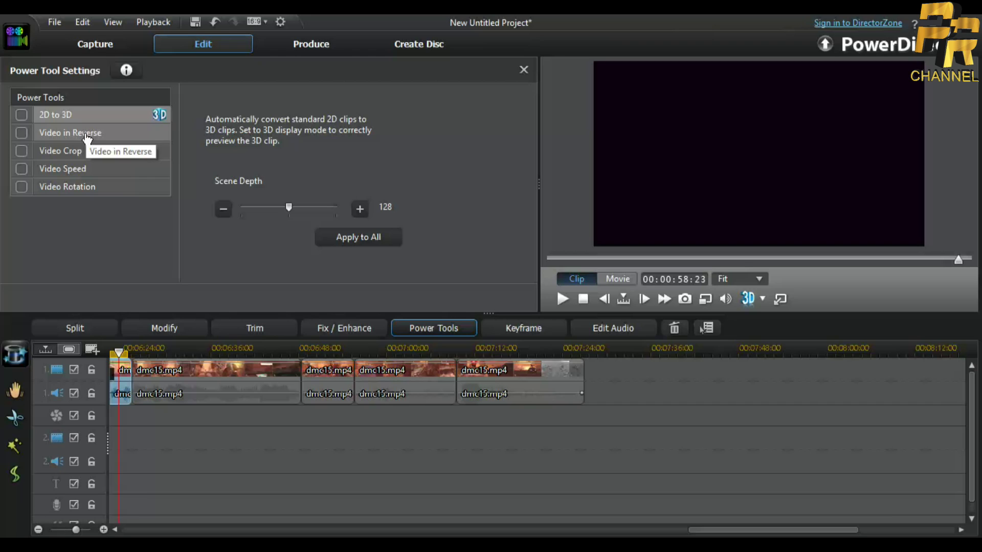
{"action": "left_click", "coordinate": [81, 136]}
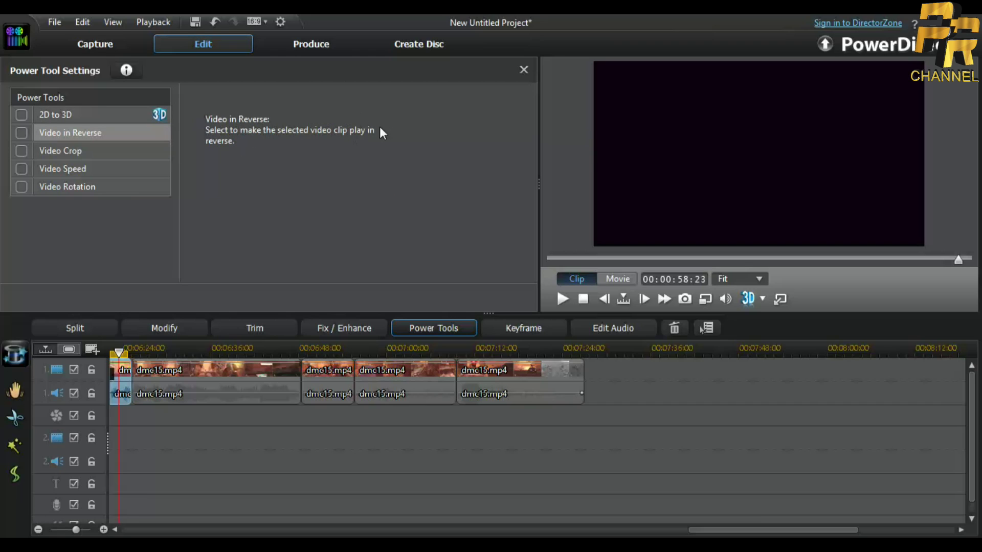
{"action": "left_click", "coordinate": [75, 152]}
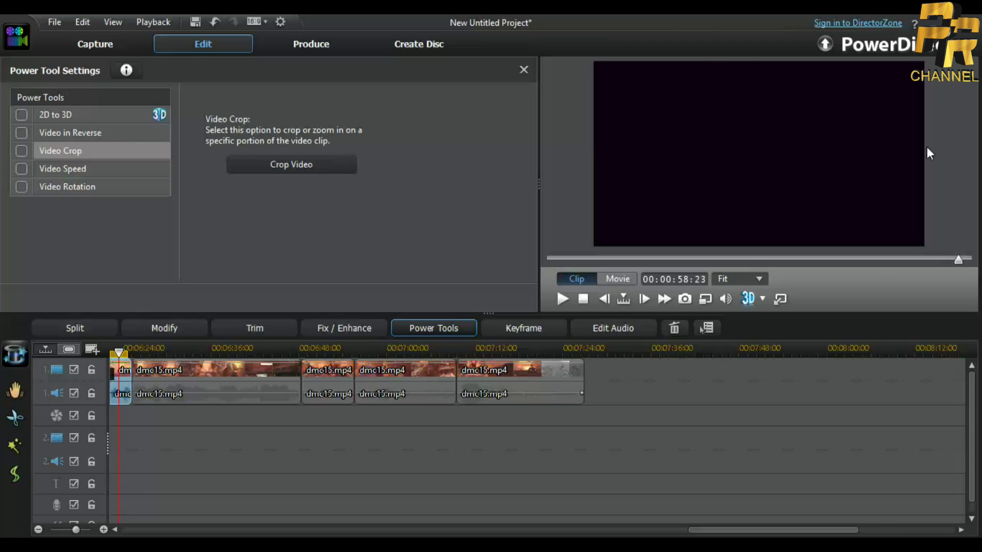
{"action": "left_click", "coordinate": [104, 173]}
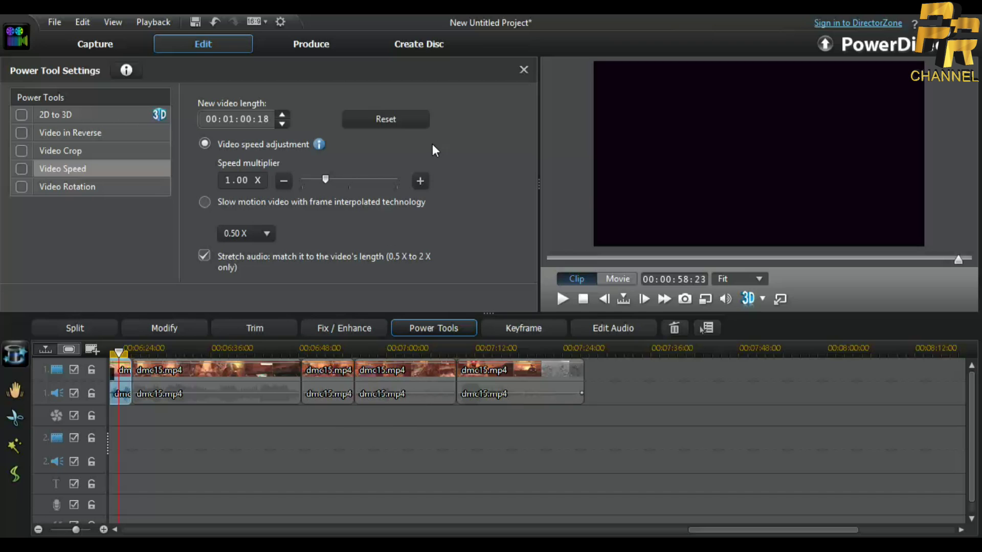
{"action": "left_click", "coordinate": [419, 181]}
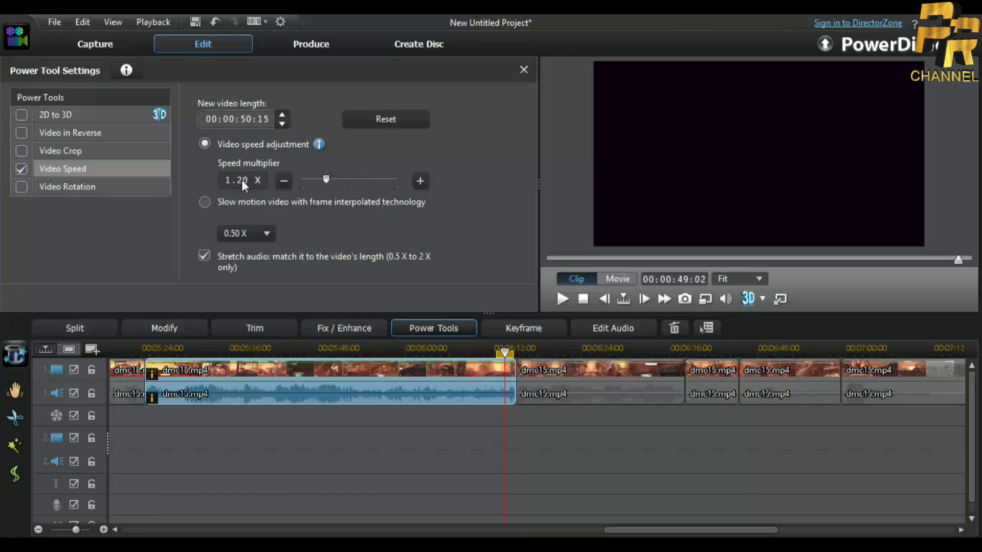
{"action": "left_click", "coordinate": [282, 185]}
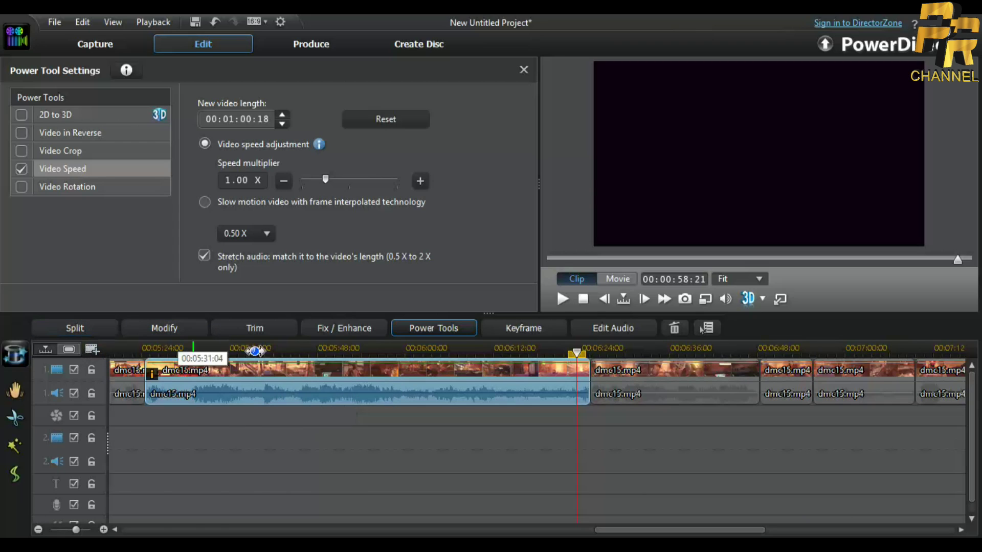
Step: Check Video Speed on the next clip near 06:24, then deselect to bring back the media library
{"action": "left_click", "coordinate": [288, 353]}
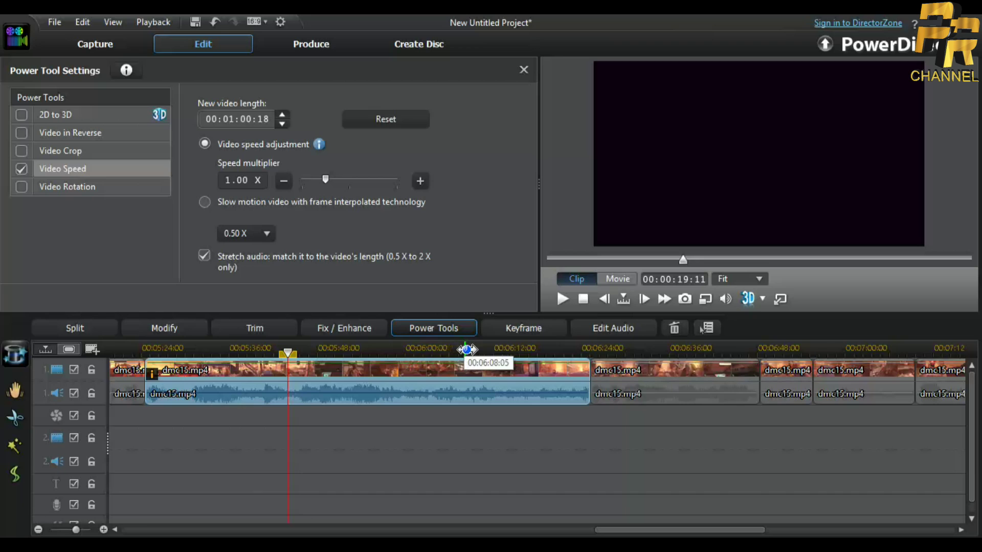
{"action": "left_click", "coordinate": [709, 395]}
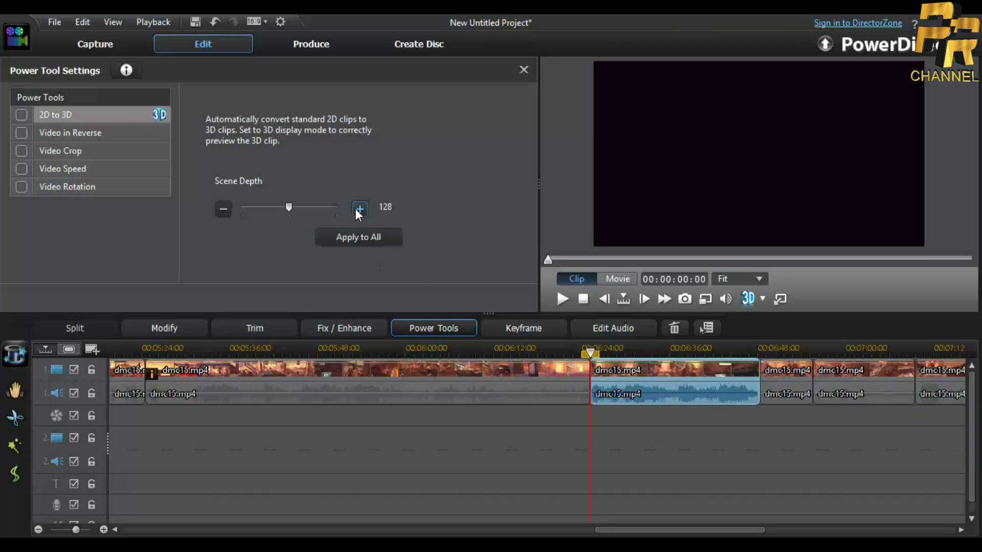
{"action": "left_click", "coordinate": [77, 170]}
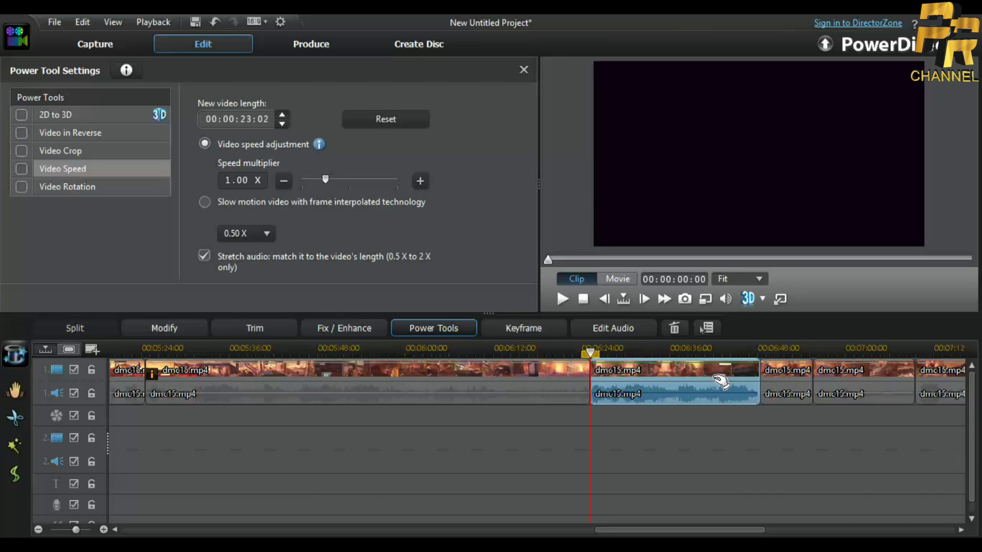
{"action": "left_click", "coordinate": [702, 443]}
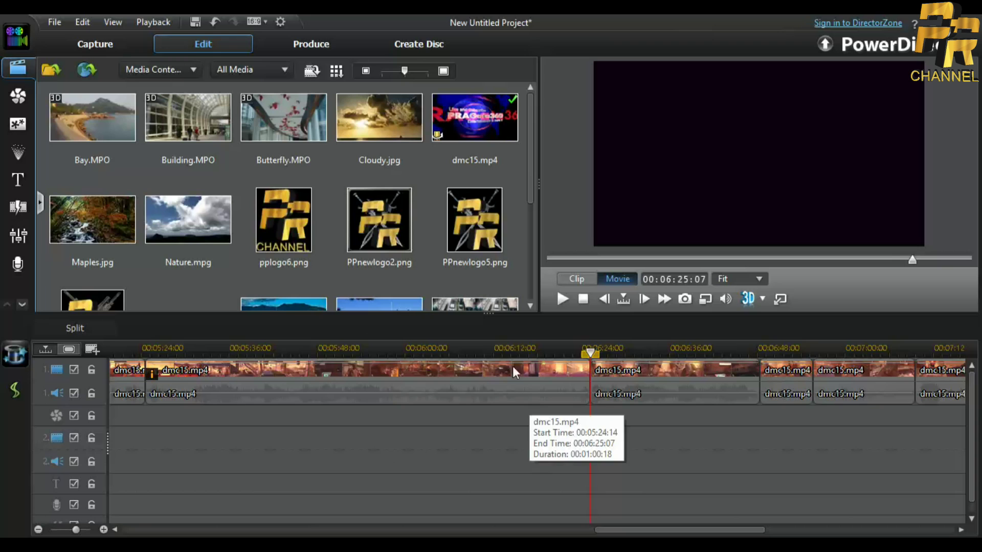
Step: Drag pplogo6.png from the media library onto track 2 at 00:00, over the gameplay
{"action": "left_click", "coordinate": [506, 350]}
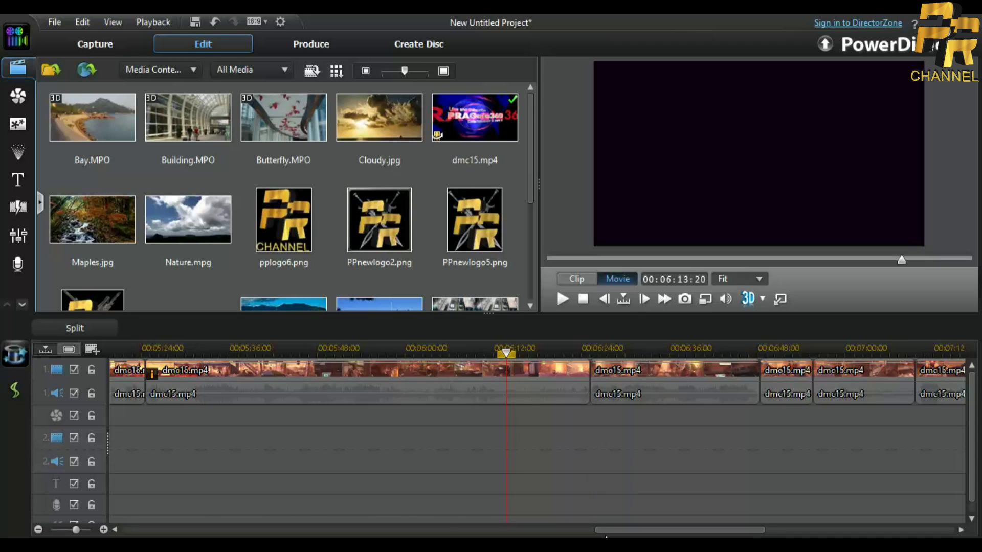
{"action": "left_click_drag", "start_coordinate": [595, 529], "coordinate": [102, 526]}
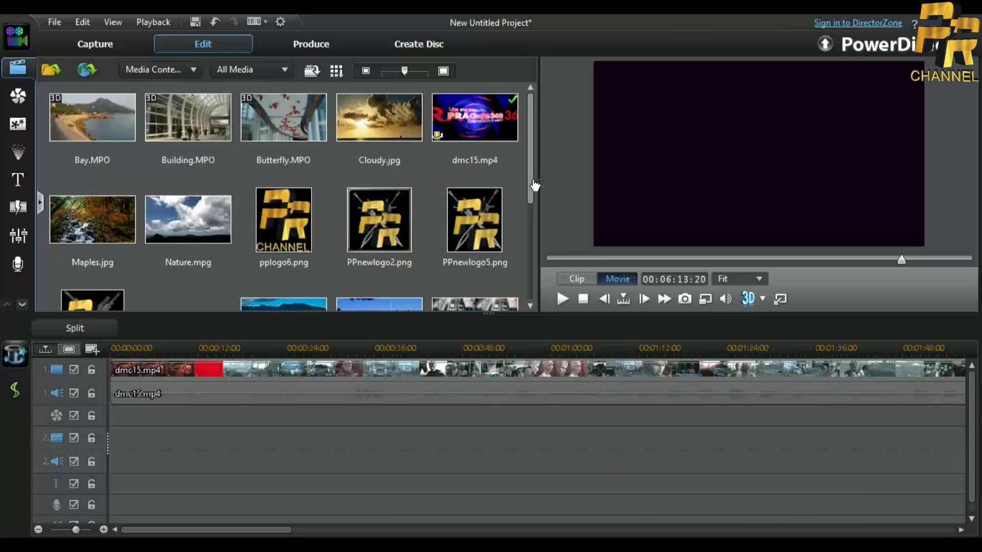
{"action": "scroll", "coordinate": [534, 185], "scroll_direction": "down", "scroll_amount": 2}
{"action": "scroll", "coordinate": [523, 229], "scroll_direction": "up", "scroll_amount": 2}
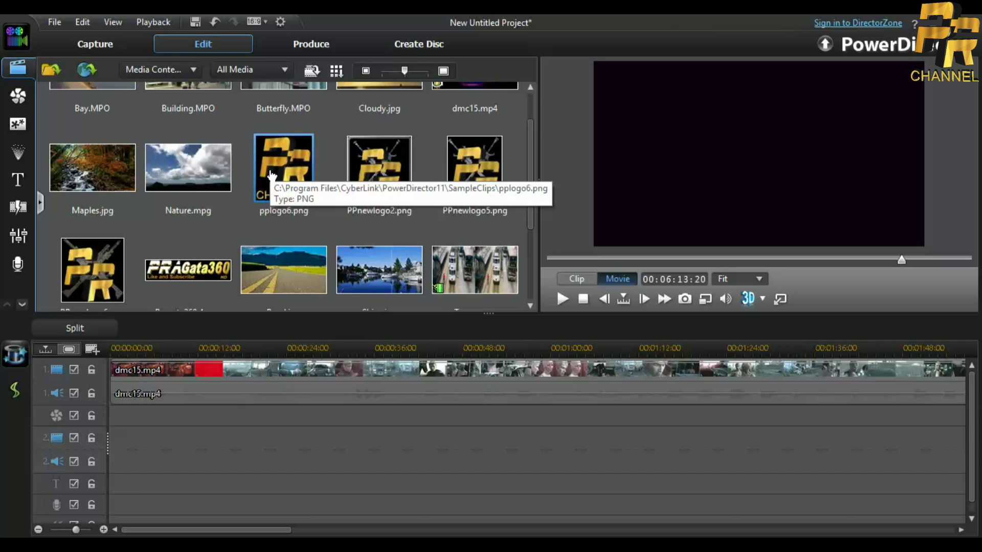
{"action": "left_click", "coordinate": [379, 167]}
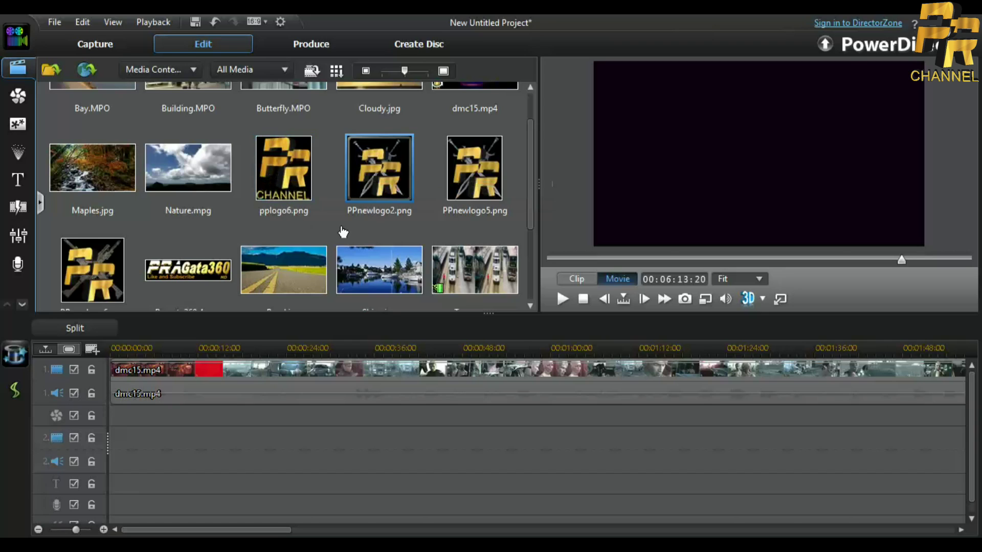
{"action": "left_click", "coordinate": [277, 171]}
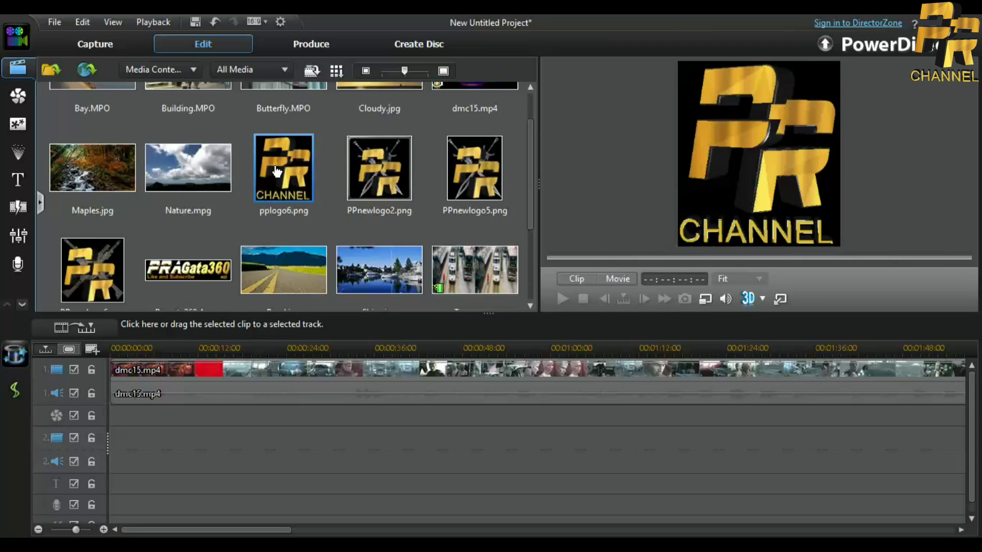
{"action": "left_click_drag", "start_coordinate": [276, 171], "coordinate": [91, 448]}
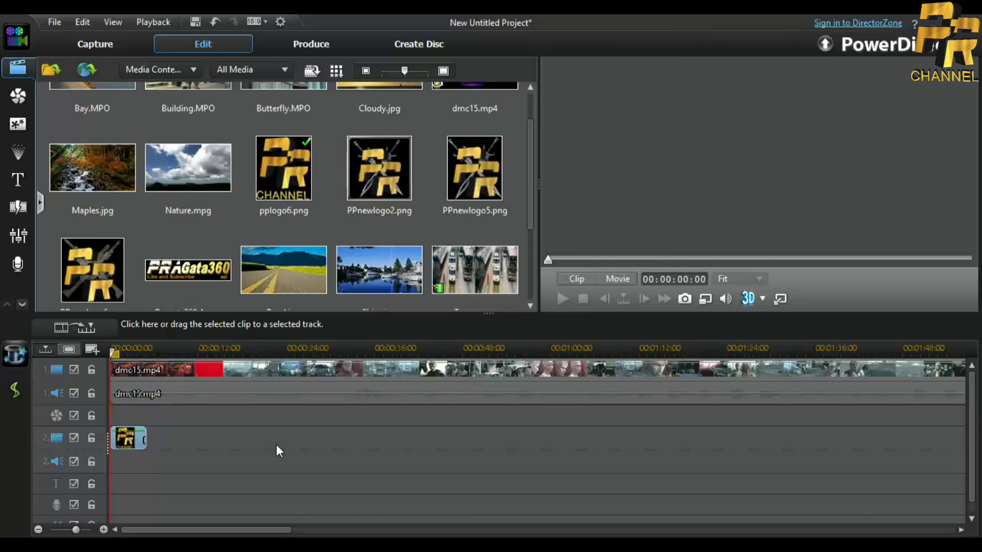
{"action": "left_click", "coordinate": [142, 440]}
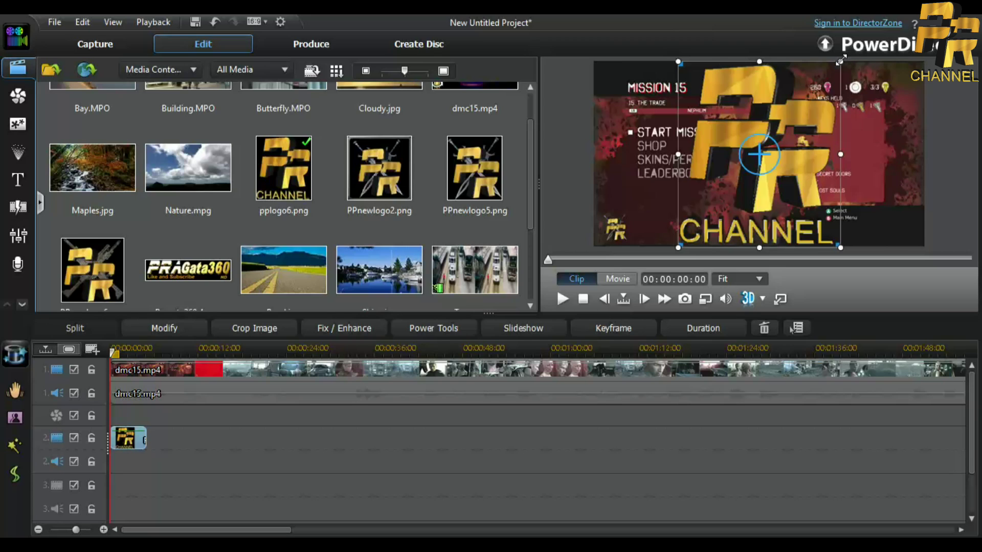
Step: Shrink the logo in the preview into a small top-left corner watermark
{"action": "left_click_drag", "start_coordinate": [839, 61], "coordinate": [614, 85]}
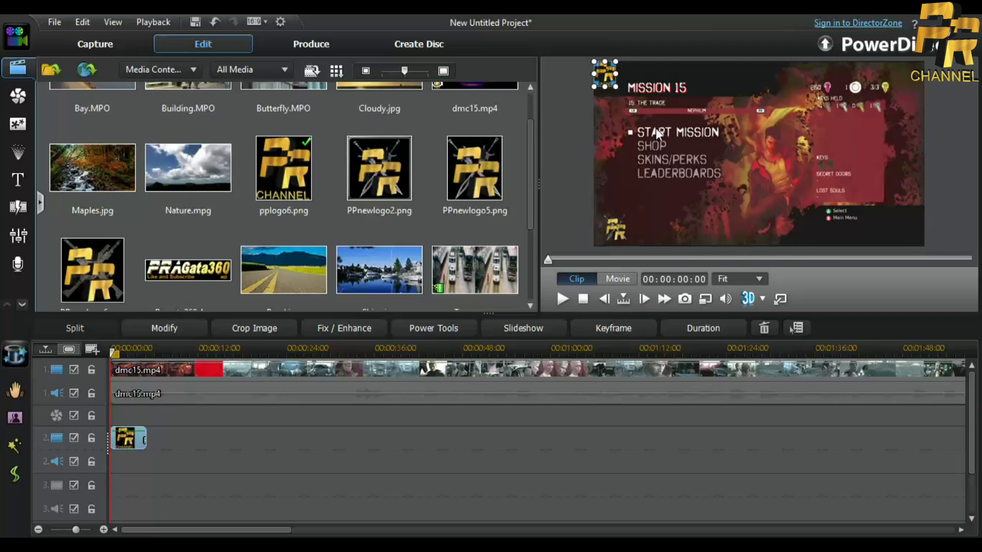
{"action": "left_click", "coordinate": [628, 118]}
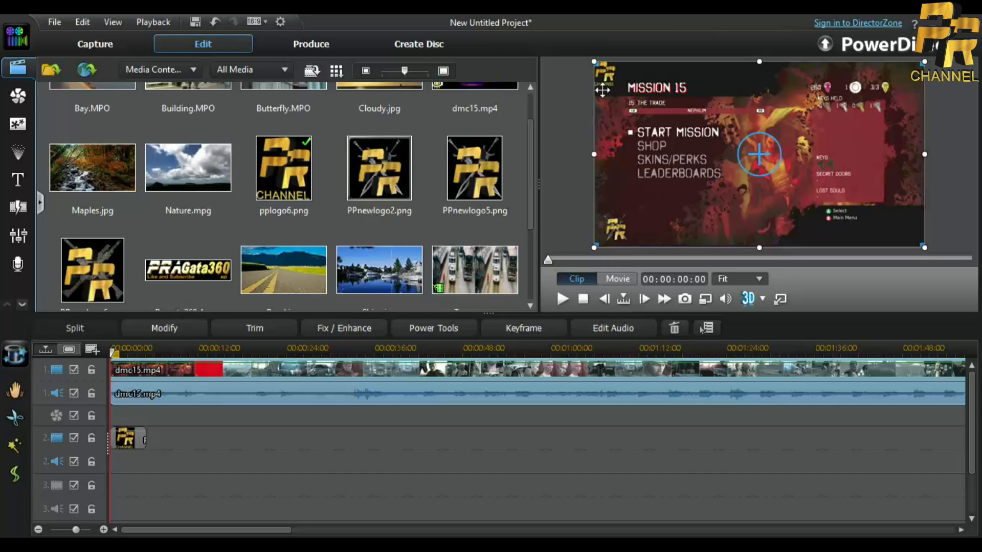
{"action": "left_click", "coordinate": [551, 439]}
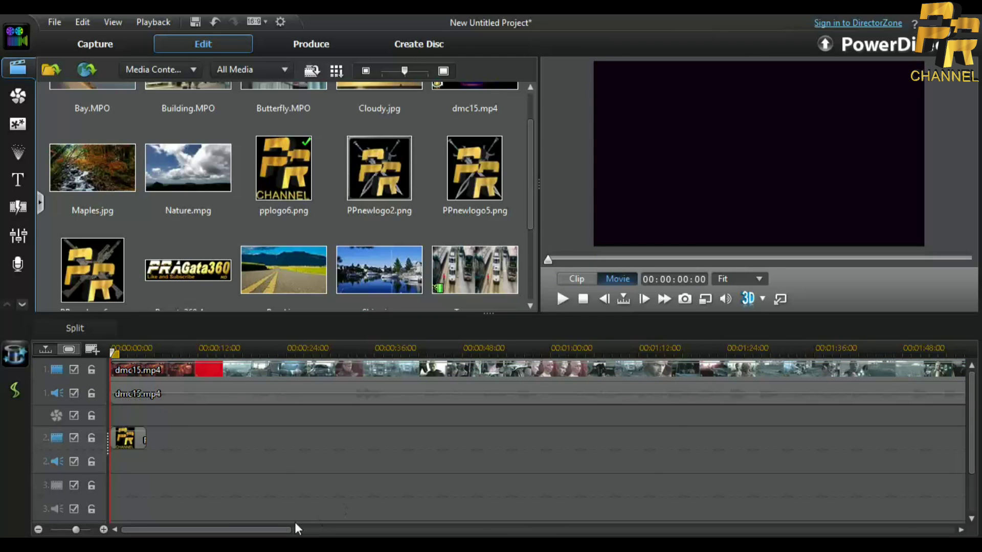
Step: Extend the pplogo6 clip on track 2 to 00:07:26:24, the end of the gameplay
{"action": "left_click", "coordinate": [134, 440]}
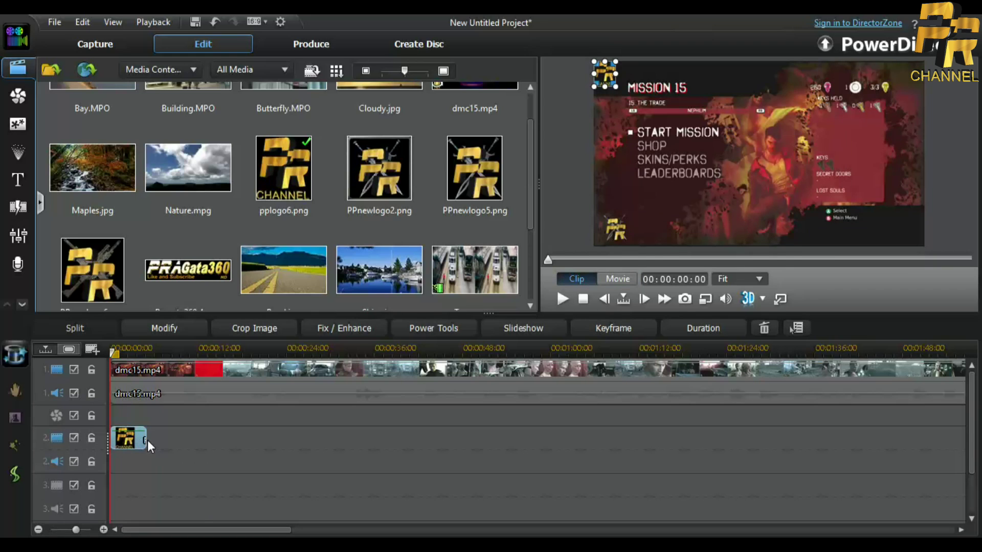
{"action": "left_click_drag", "start_coordinate": [150, 446], "coordinate": [840, 431]}
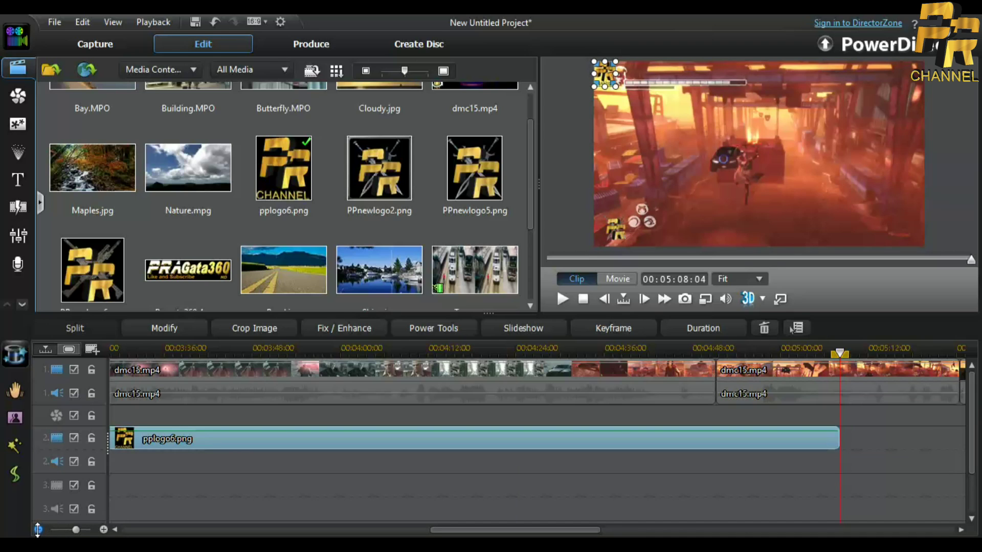
{"action": "left_click", "coordinate": [37, 529]}
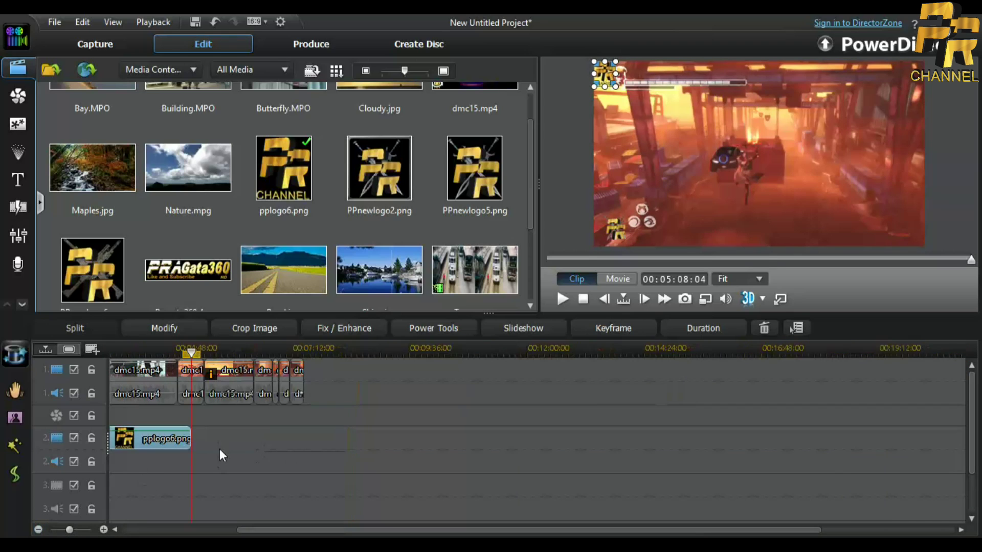
{"action": "left_click_drag", "start_coordinate": [191, 441], "coordinate": [304, 449]}
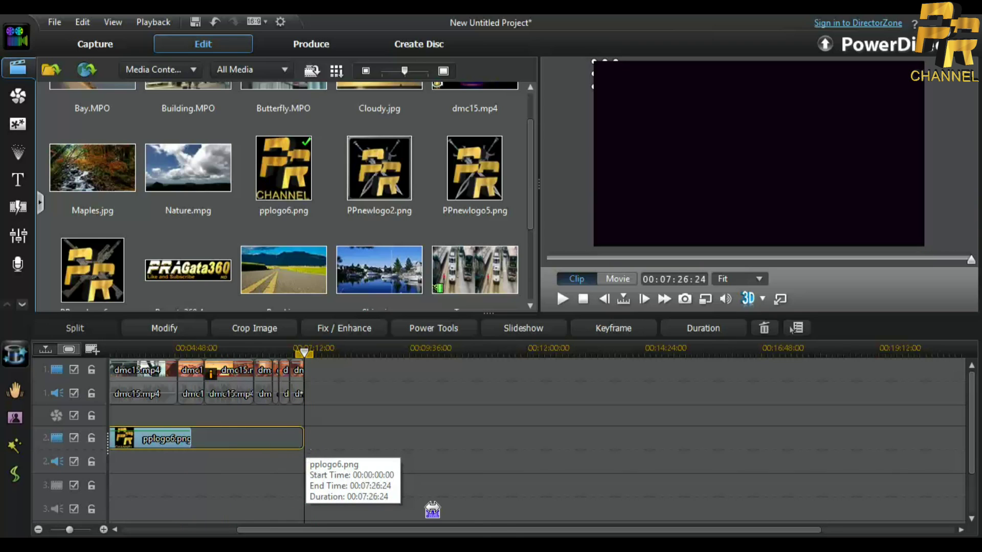
{"action": "left_click_drag", "start_coordinate": [486, 532], "coordinate": [221, 521]}
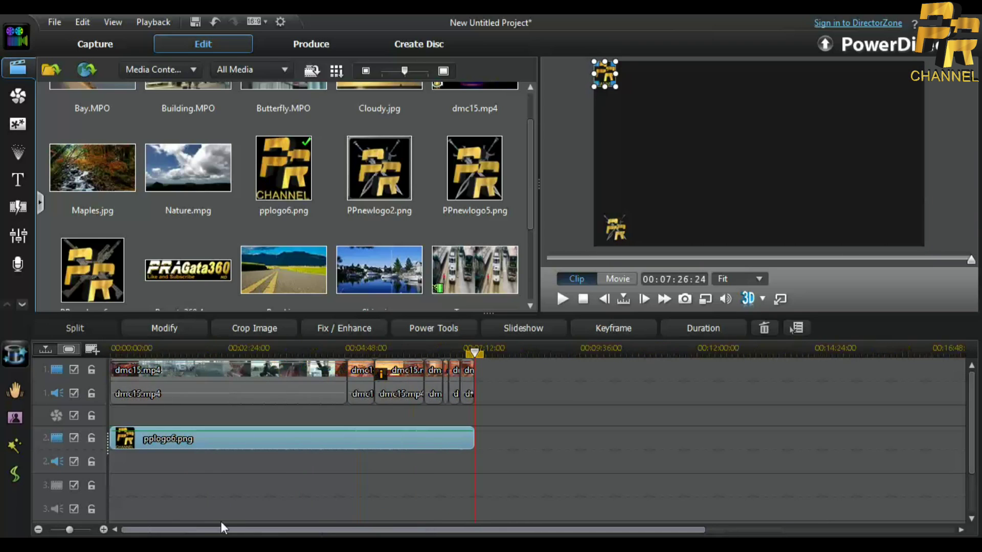
{"action": "left_click", "coordinate": [191, 491]}
{"action": "left_click_drag", "start_coordinate": [474, 351], "coordinate": [289, 357]}
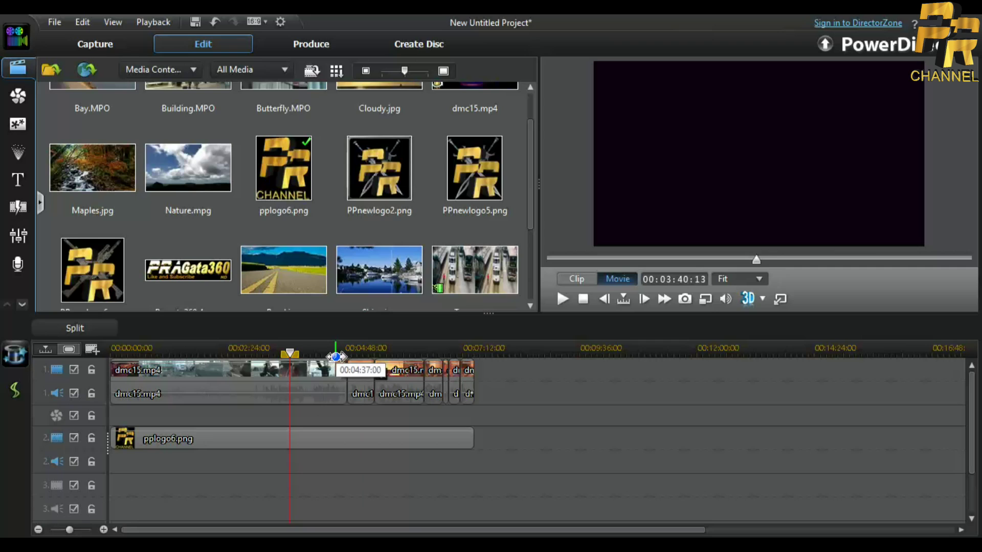
Step: Insert YTintro5.mp4 at the start of track 1, shifting the dmc15.mp4 gameplay clips right
{"action": "left_click", "coordinate": [339, 356]}
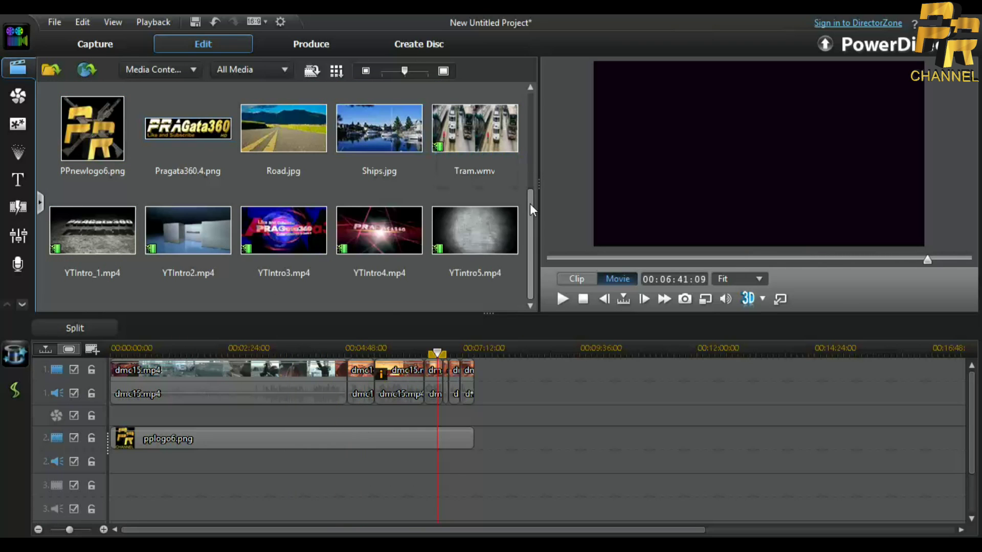
{"action": "scroll", "coordinate": [531, 174], "scroll_direction": "up", "scroll_amount": 2}
{"action": "scroll", "coordinate": [532, 185], "scroll_direction": "down", "scroll_amount": 2}
{"action": "left_click_drag", "start_coordinate": [529, 208], "coordinate": [533, 236]}
{"action": "mouse_move", "coordinate": [483, 252]}
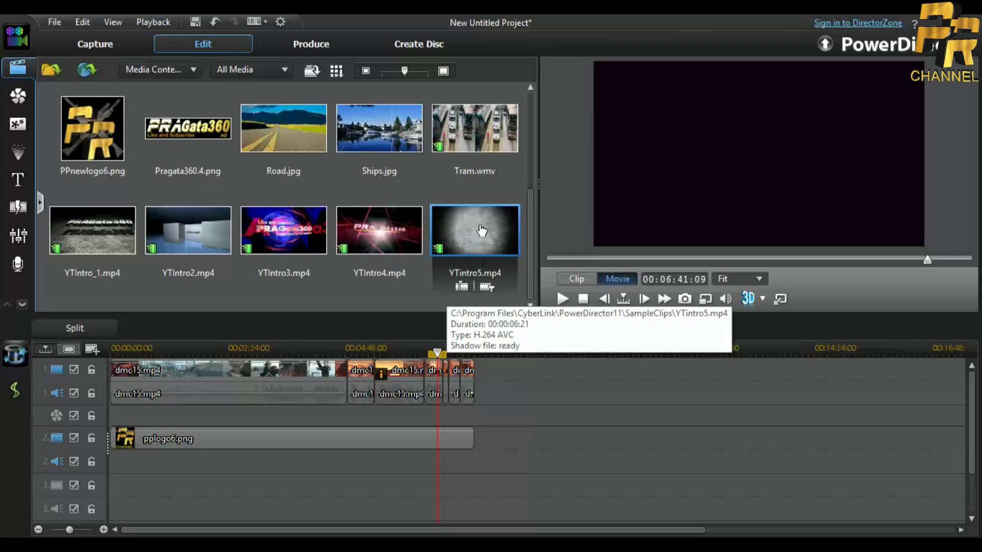
{"action": "mouse_move", "coordinate": [480, 282]}
{"action": "left_mouse_down"}
{"action": "mouse_move", "coordinate": [307, 312]}
{"action": "mouse_move", "coordinate": [76, 391]}
{"action": "left_mouse_up"}
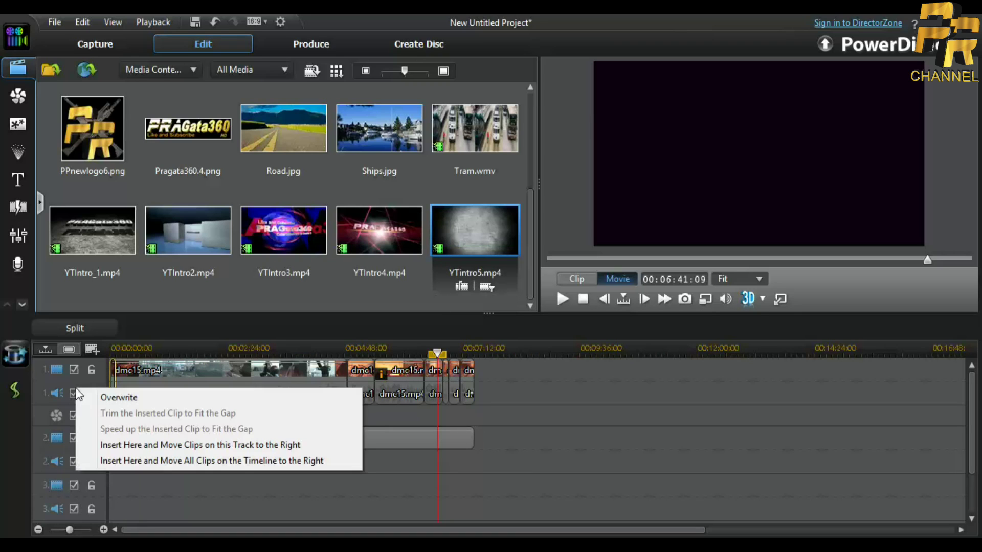
{"action": "left_click", "coordinate": [159, 451]}
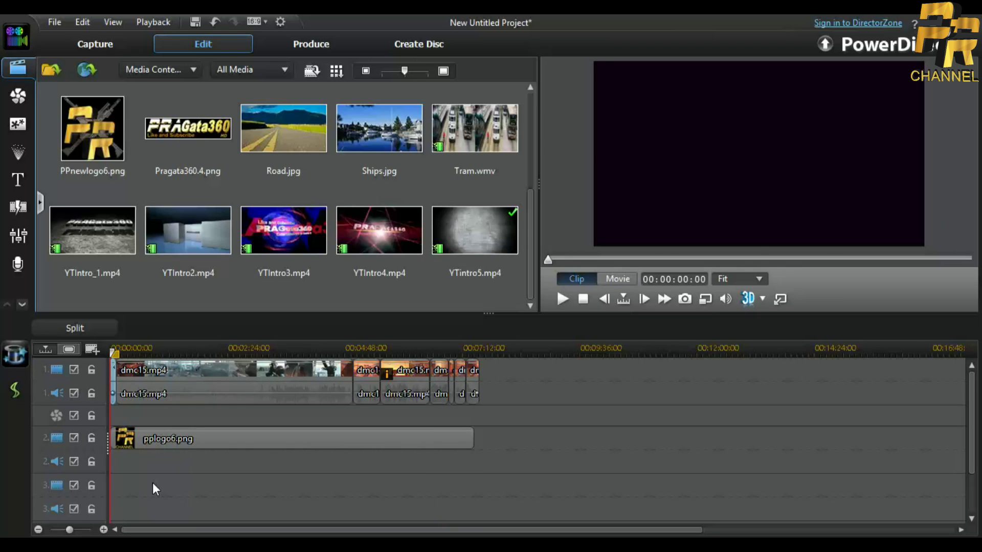
Step: Move the pplogo6.png watermark to start at 00:00:06:21 after the intro, then rewind the playhead to 00:00:00:00
{"action": "left_click", "coordinate": [146, 443]}
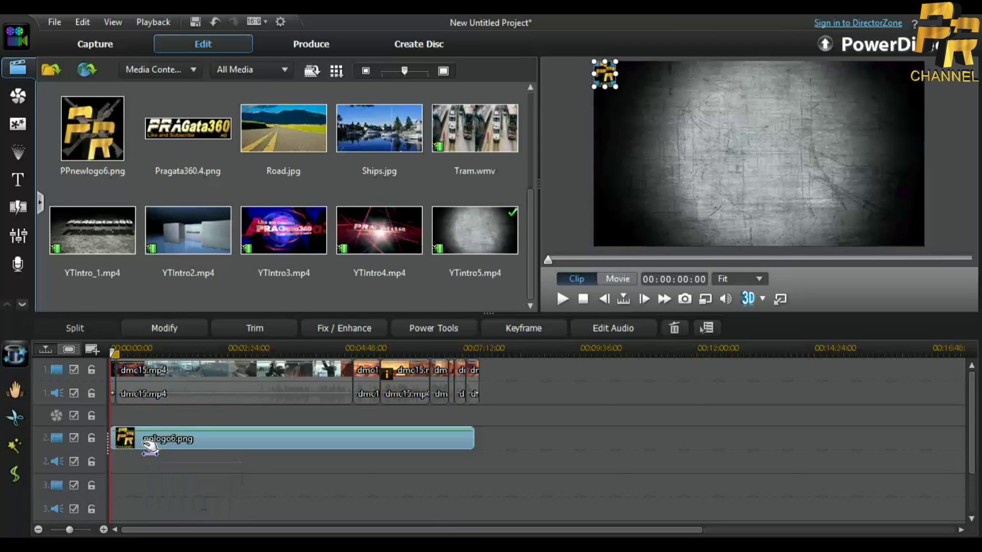
{"action": "left_click_drag", "start_coordinate": [149, 447], "coordinate": [155, 448]}
{"action": "left_click", "coordinate": [149, 473]}
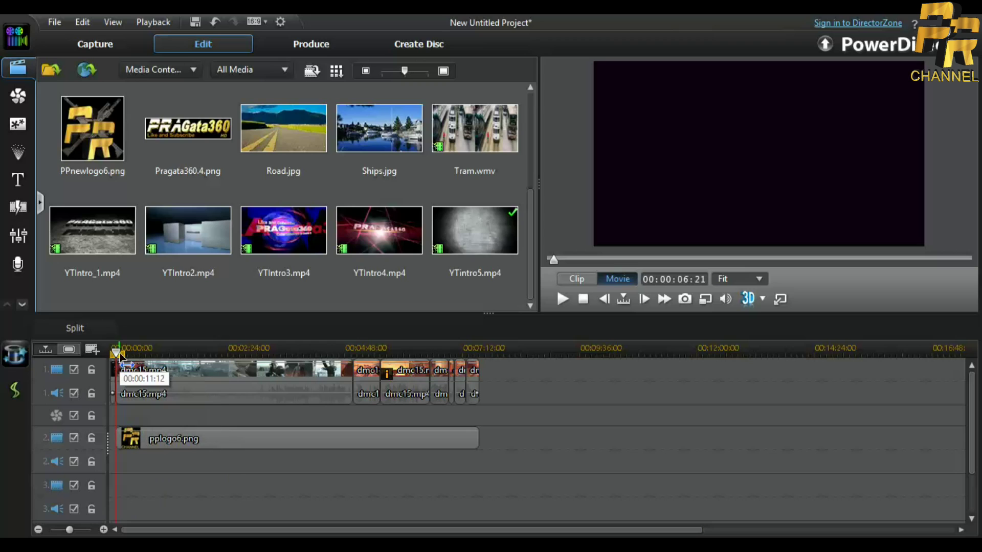
{"action": "left_click_drag", "start_coordinate": [116, 352], "coordinate": [109, 351]}
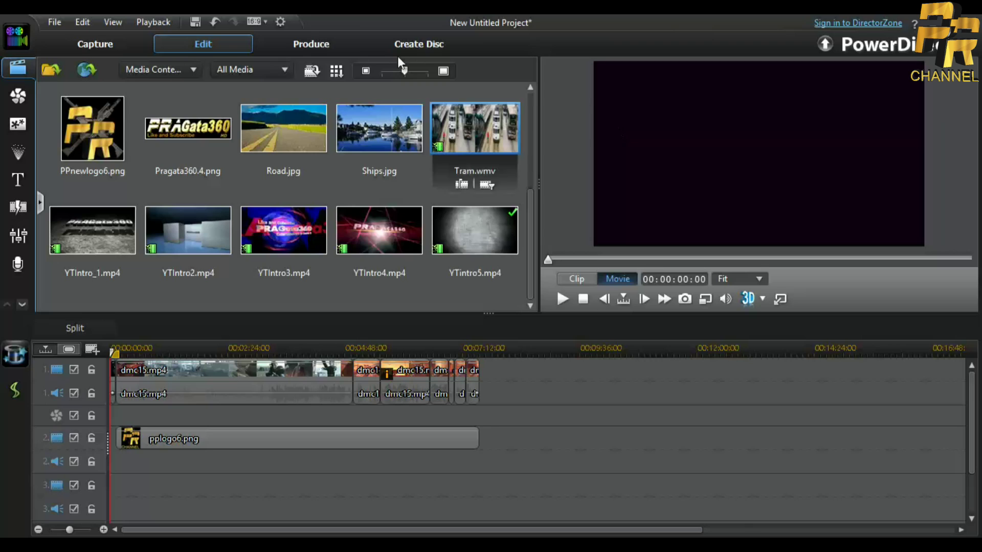
Step: Go to the Produce page and pick MPEG-4 under Standard 2D
{"action": "left_click", "coordinate": [275, 42]}
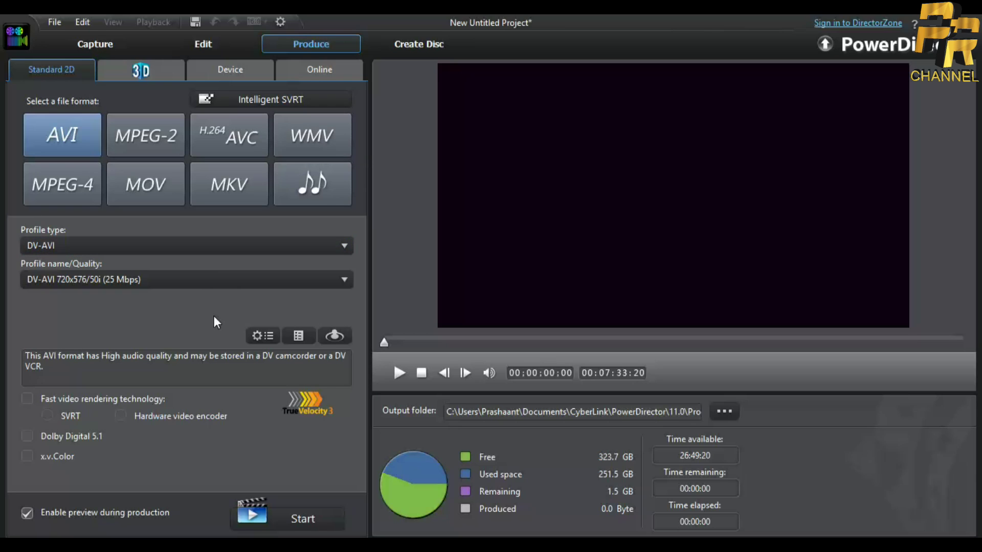
{"action": "left_click", "coordinate": [64, 191]}
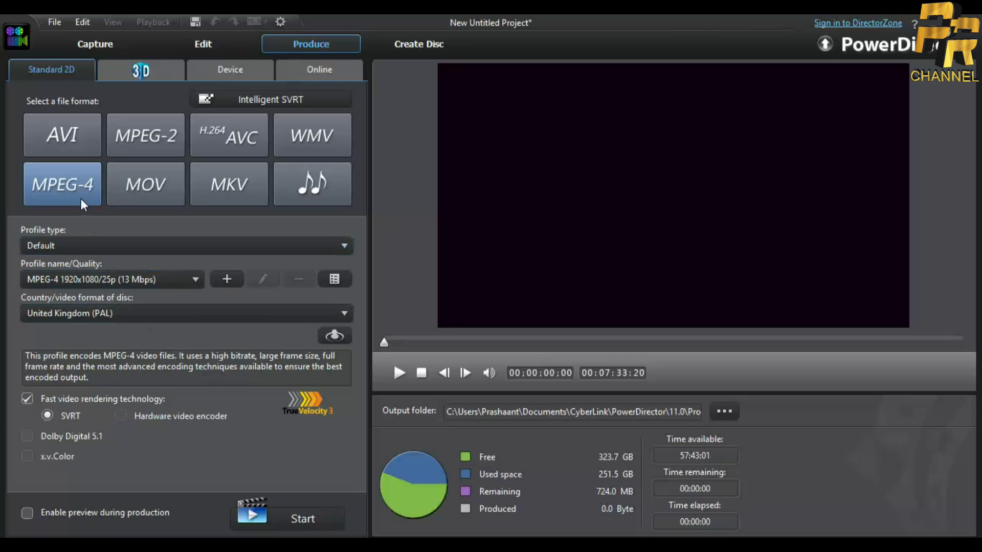
Step: Choose the MPEG-4 1280x720/25p (9 Mbps) quality profile
{"action": "left_click", "coordinate": [86, 283]}
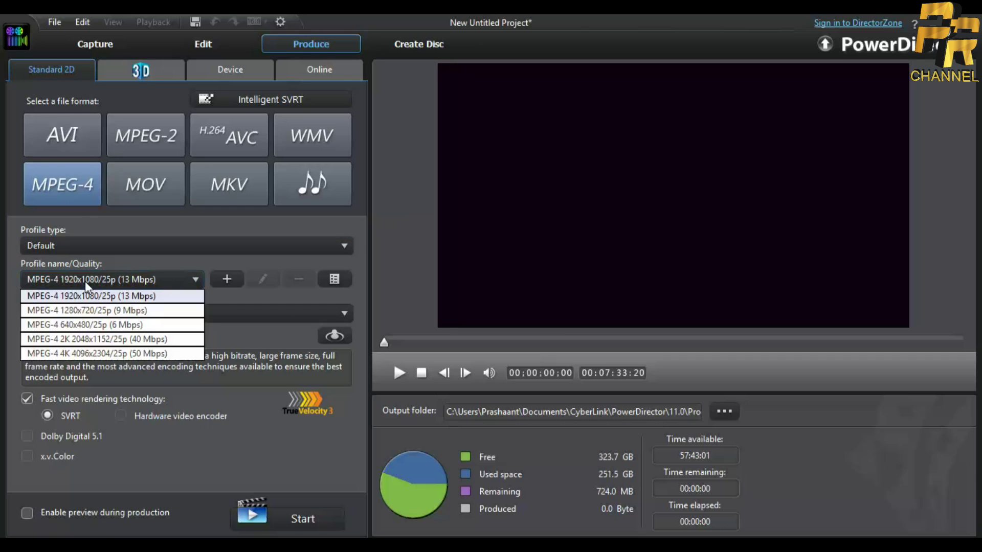
{"action": "left_click", "coordinate": [108, 310]}
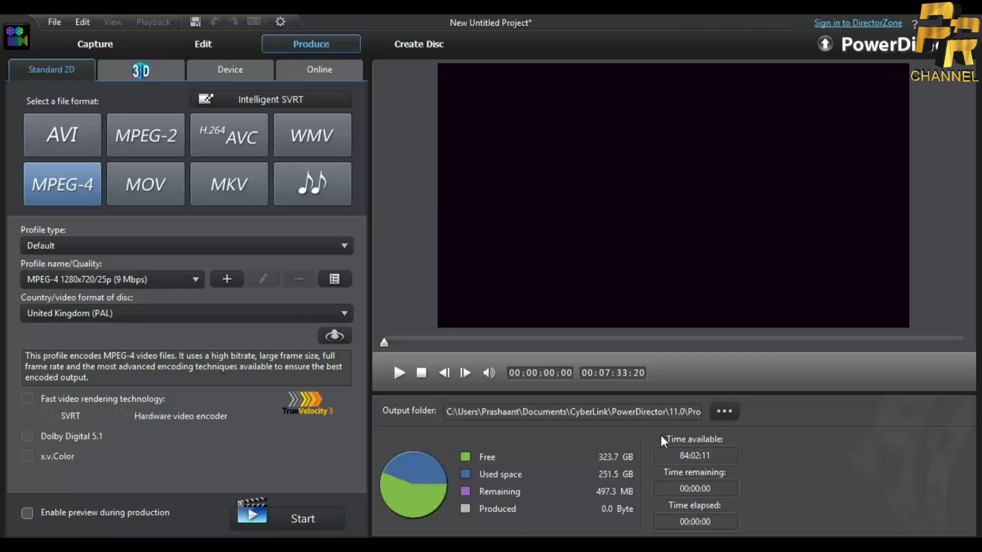
Step: Save the output as 'mission 15' in Videos > Game Capture HD > DMC
{"action": "left_click", "coordinate": [724, 412]}
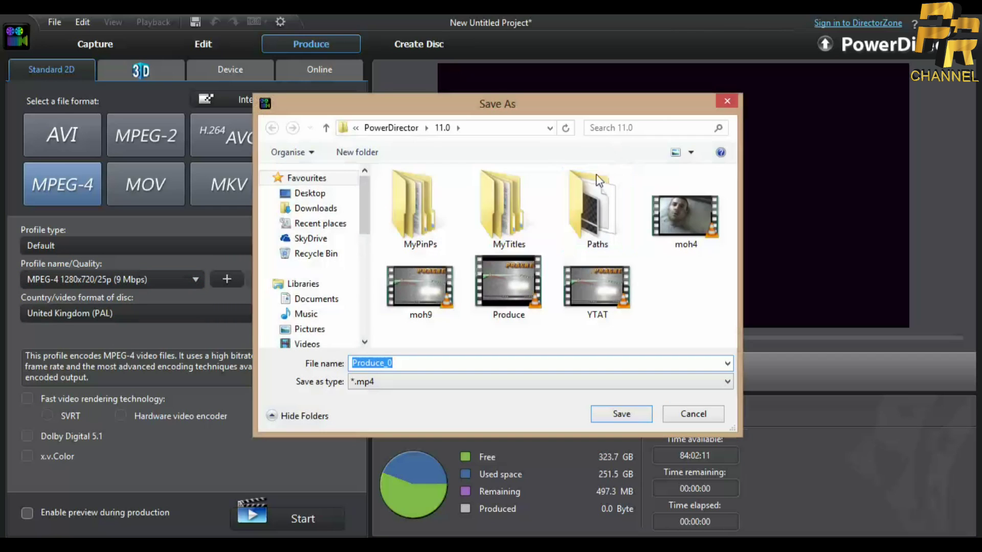
{"action": "left_click", "coordinate": [305, 344]}
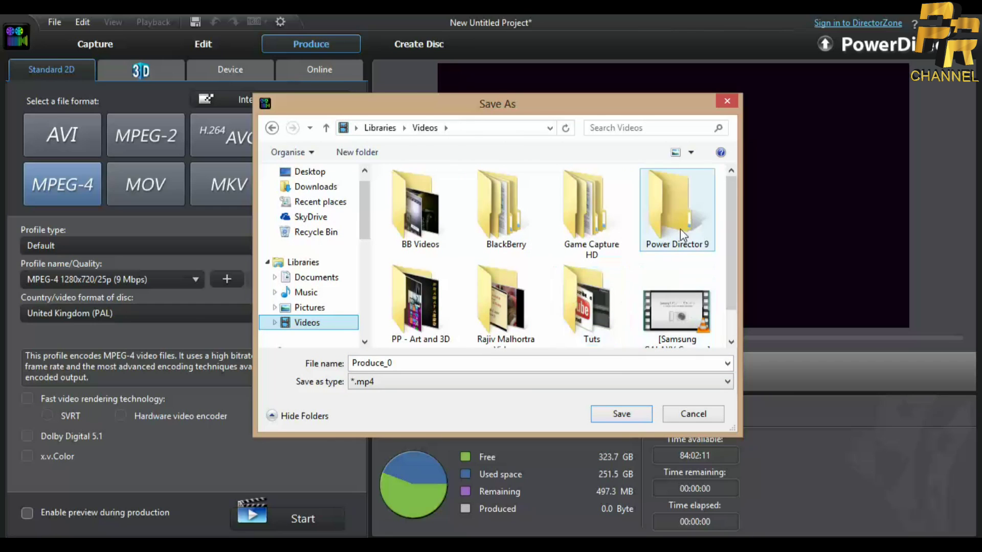
{"action": "double_click", "coordinate": [591, 204]}
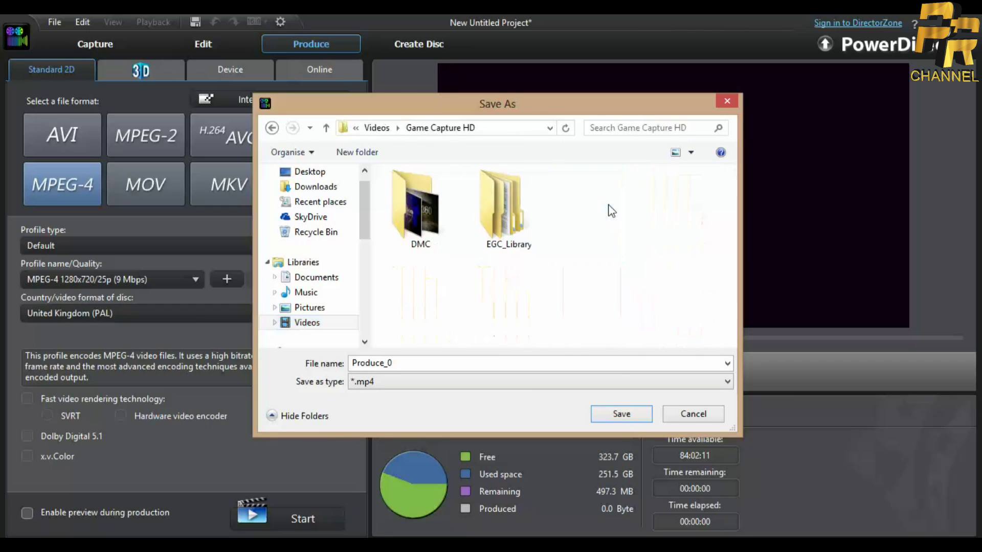
{"action": "double_click", "coordinate": [434, 215]}
{"action": "left_click", "coordinate": [406, 363]}
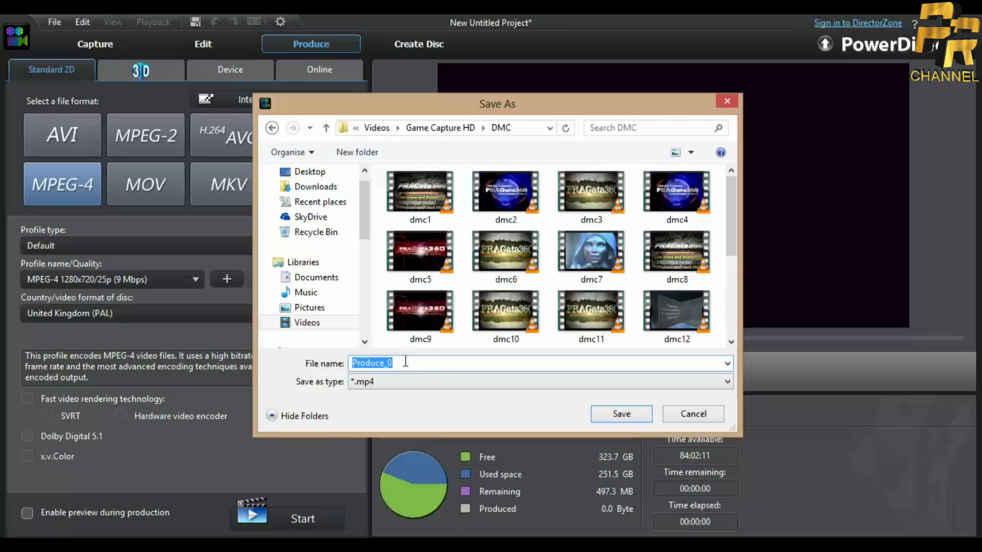
{"action": "type", "text": "mission "}
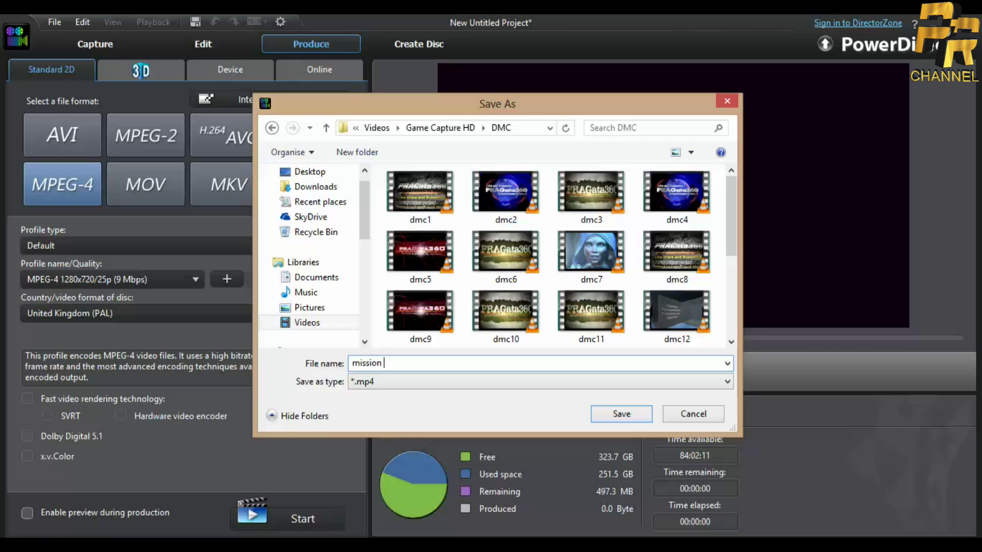
{"action": "type", "text": "15"}
{"action": "key", "text": "Return"}
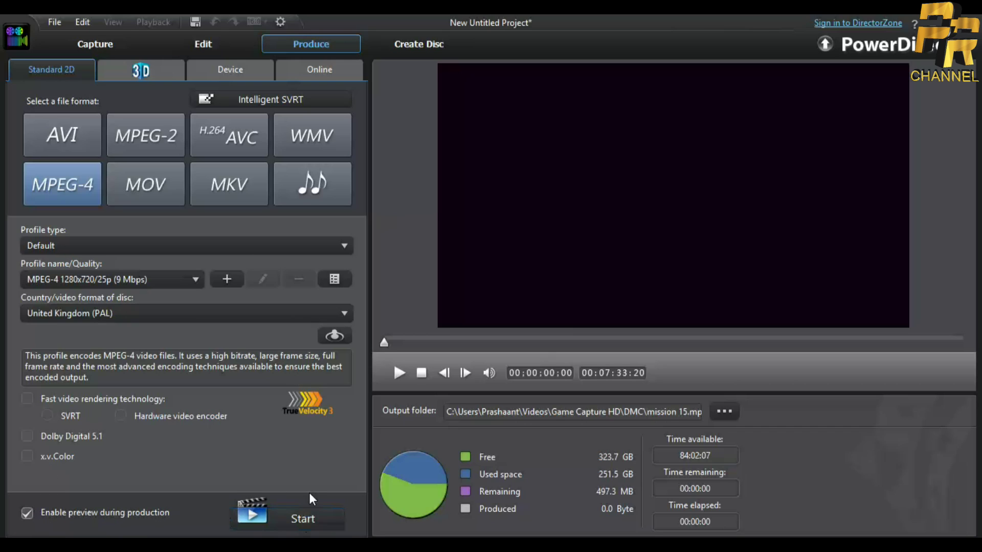
Step: Start rendering the 720p MPEG-4 movie to mission 15.mp4
{"action": "left_click", "coordinate": [311, 517]}
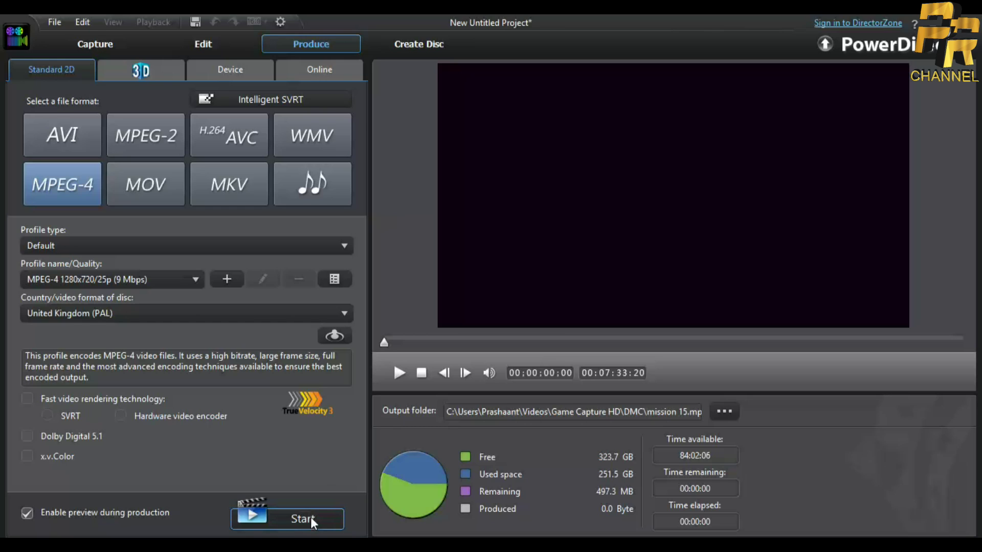